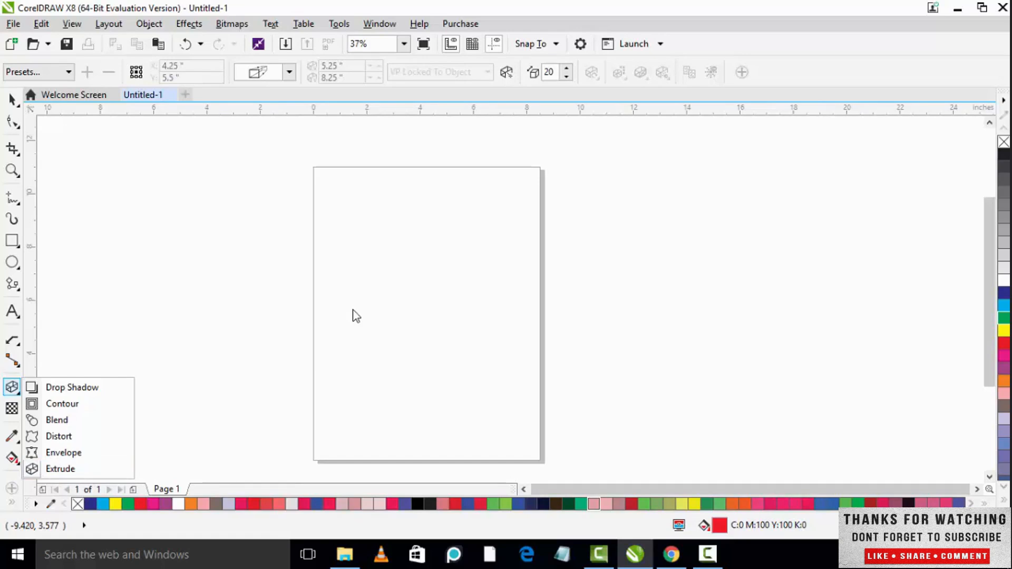
# Draw a rectangle 4.5 by 3.75 inches on the page and move it to X 4.25, Y 6.0 inches.
pyautogui.click(13, 241)
pyautogui.click(58, 242)
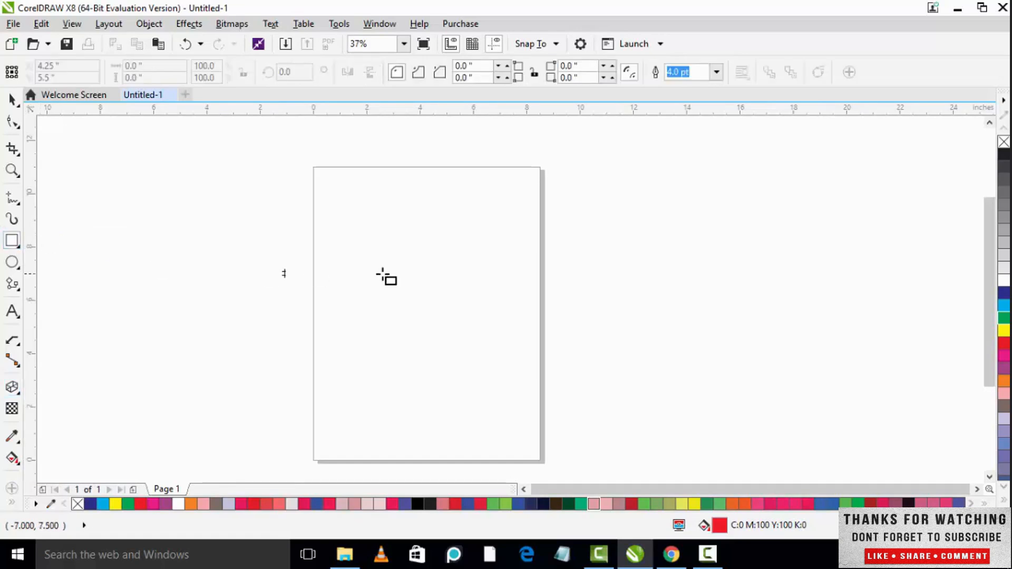
pyautogui.moveTo(380, 253); pyautogui.dragTo(501, 353)
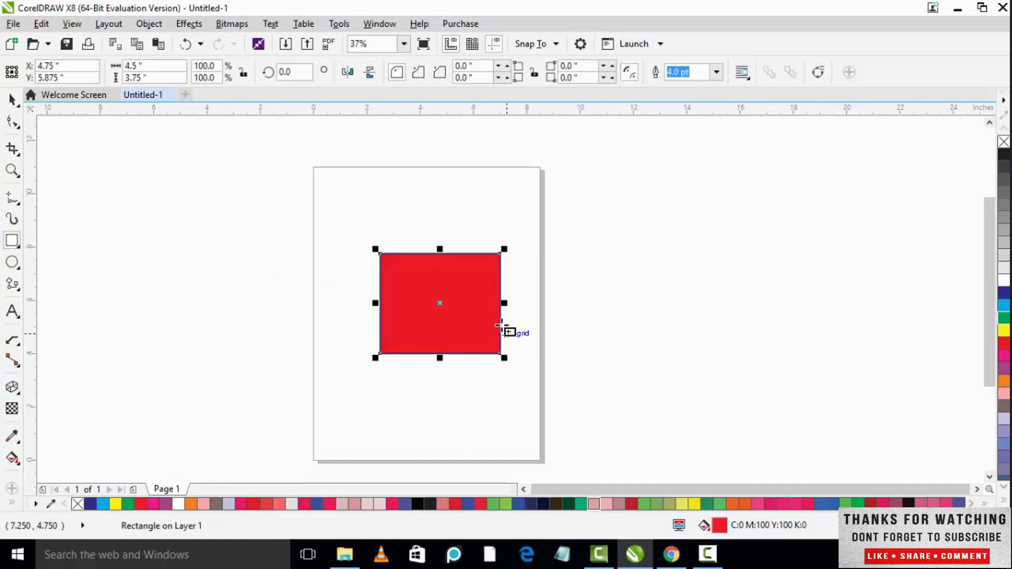
pyautogui.moveTo(443, 304); pyautogui.dragTo(429, 301)
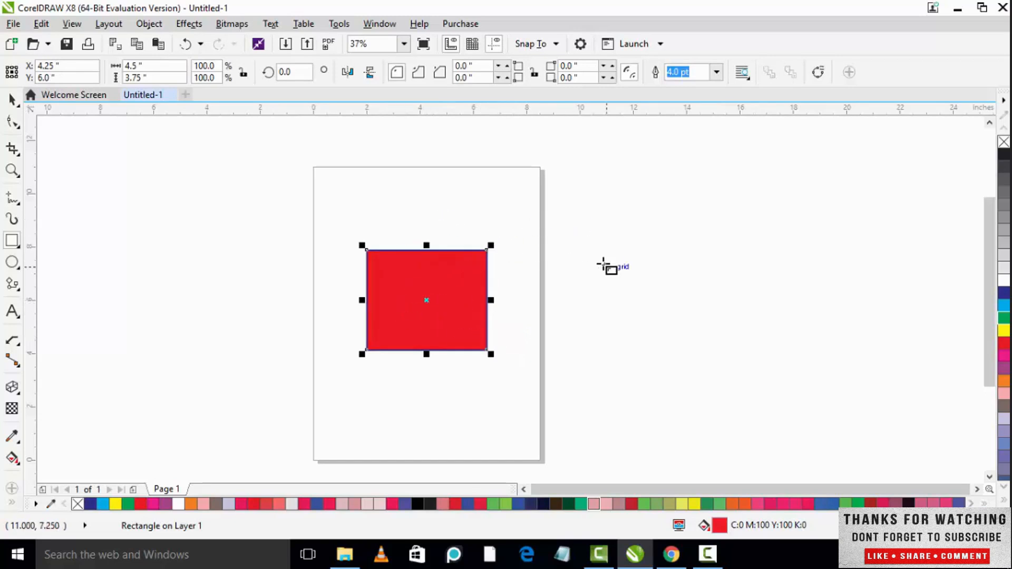
# Extrude the rectangle up and to the right, with depth 20 and the vanishing point at 6.25 and 4.0 inches.
pyautogui.click(15, 390)
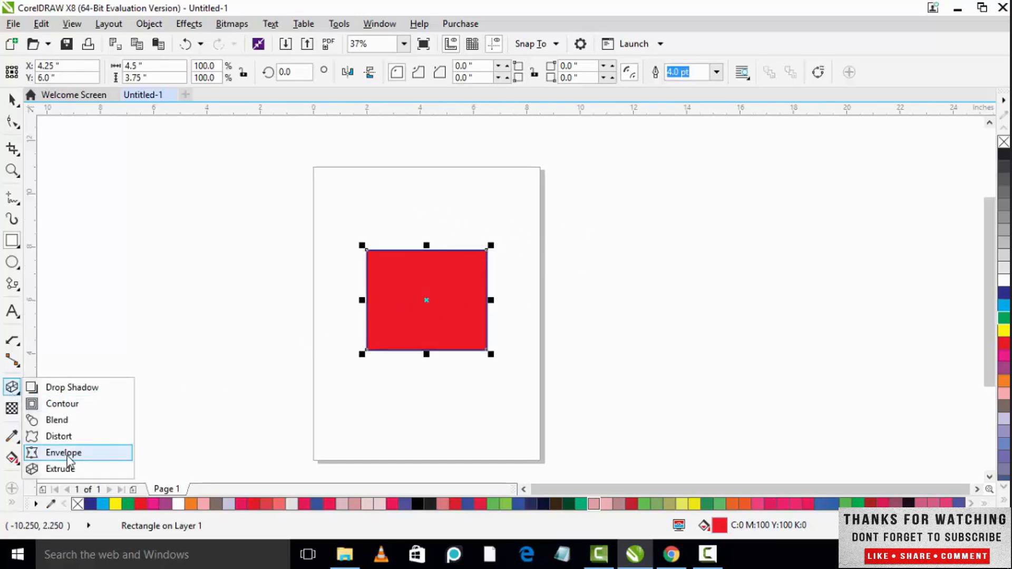
pyautogui.click(79, 466)
pyautogui.moveTo(438, 307); pyautogui.dragTo(590, 196)
pyautogui.click(585, 267)
pyautogui.click(457, 276)
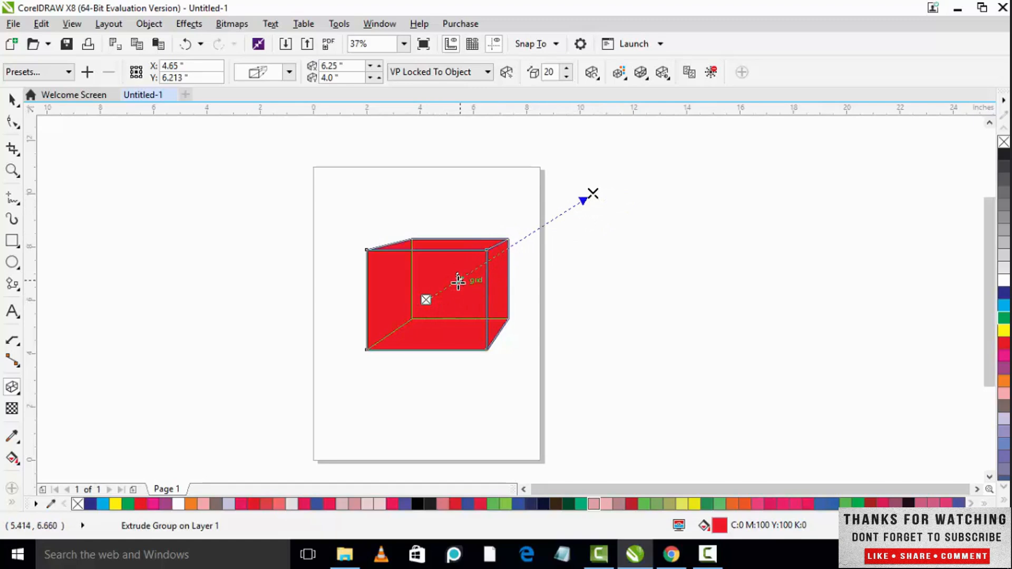
# Lengthen the extrusion to a depth of 40 and rotate the box freely in 3D with the rotation handles.
pyautogui.moveTo(458, 282); pyautogui.dragTo(525, 236)
pyautogui.click(524, 237)
pyautogui.moveTo(524, 237)
pyautogui.mouseDown()
pyautogui.moveTo(544, 231)
pyautogui.moveTo(524, 246)
pyautogui.moveTo(531, 228)
pyautogui.moveTo(540, 232)
pyautogui.moveTo(489, 269)
pyautogui.moveTo(587, 207)
pyautogui.moveTo(512, 247)
pyautogui.mouseUp()
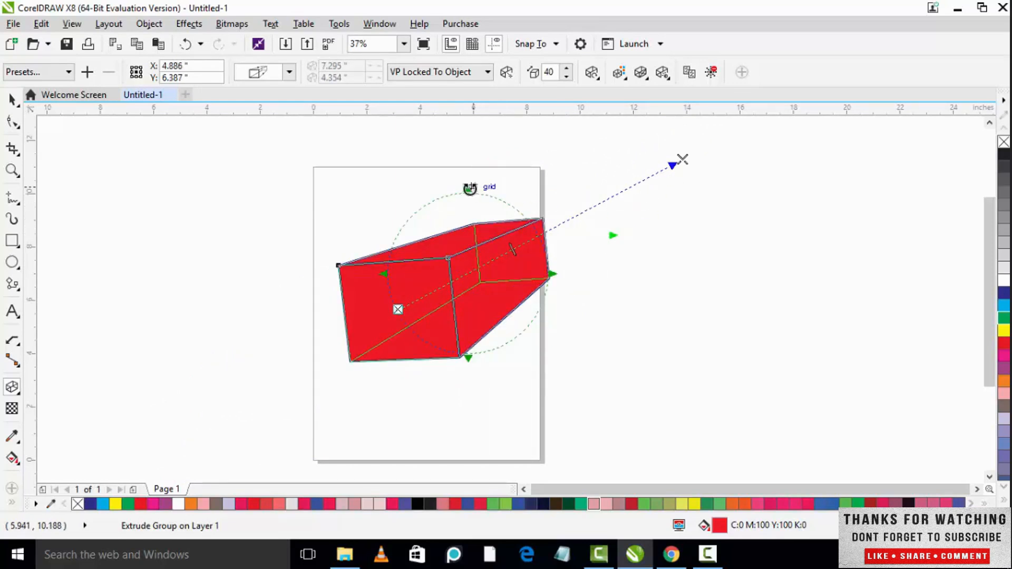
pyautogui.moveTo(468, 189)
pyautogui.mouseDown()
pyautogui.moveTo(471, 180)
pyautogui.moveTo(508, 185)
pyautogui.moveTo(477, 169)
pyautogui.moveTo(474, 207)
pyautogui.mouseUp()
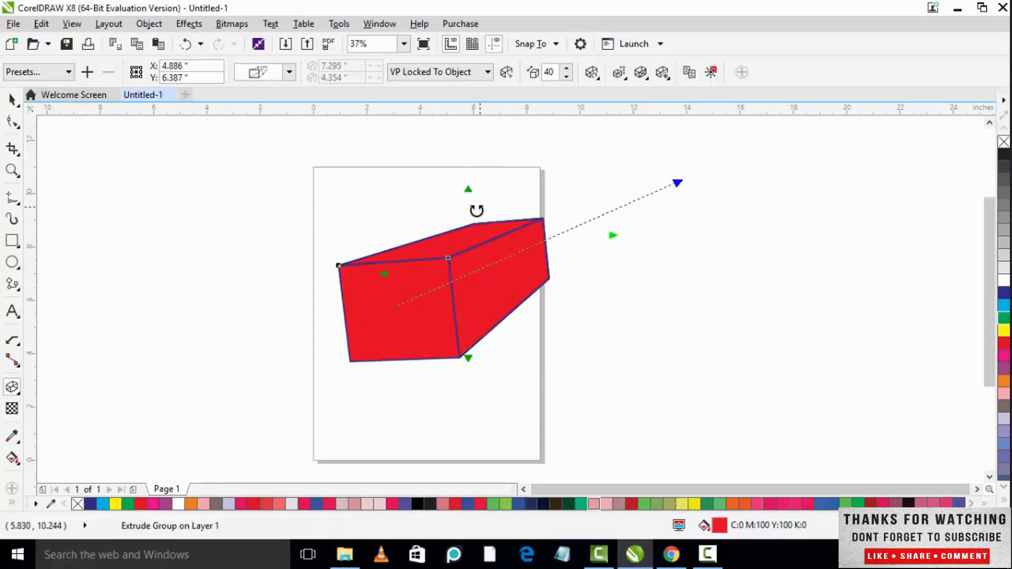
pyautogui.moveTo(551, 276)
pyautogui.mouseDown()
pyautogui.moveTo(569, 269)
pyautogui.moveTo(556, 273)
pyautogui.mouseUp()
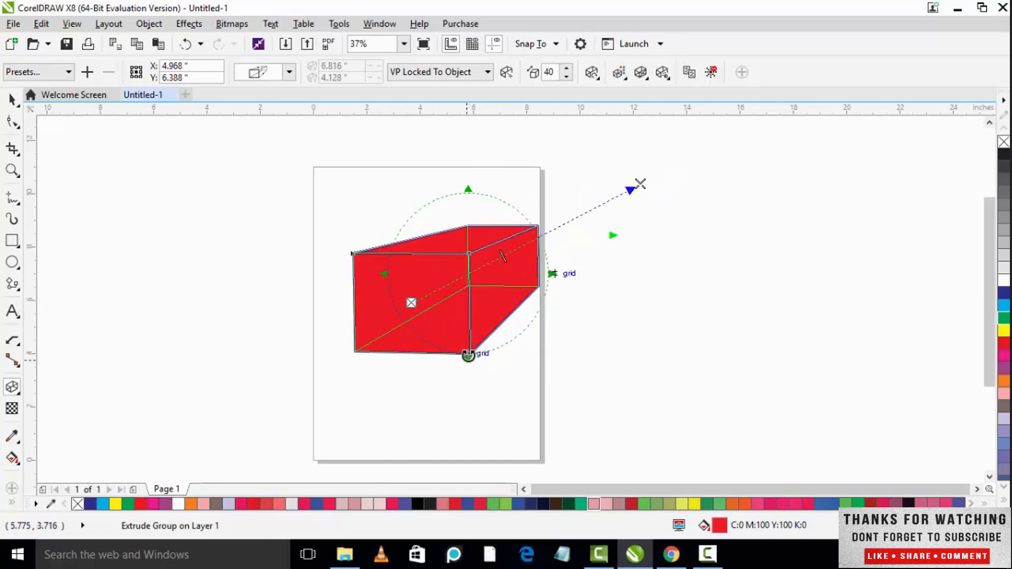
pyautogui.moveTo(468, 356)
pyautogui.mouseDown()
pyautogui.moveTo(468, 338)
pyautogui.moveTo(476, 366)
pyautogui.moveTo(499, 375)
pyautogui.moveTo(473, 368)
pyautogui.mouseUp()
pyautogui.moveTo(350, 259); pyautogui.dragTo(395, 246)
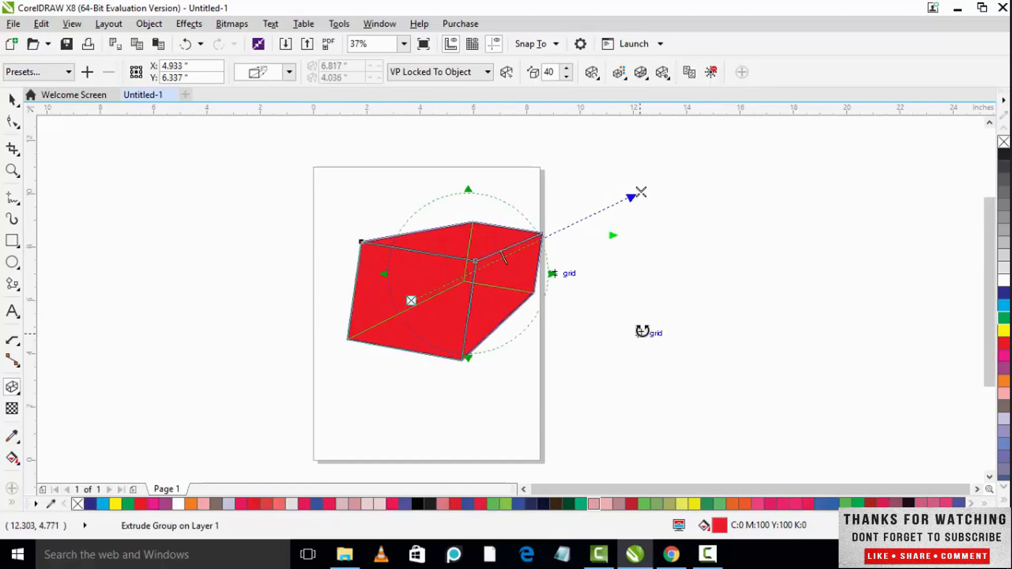
# Try the Extrude Top Left, Extrude Top and Extrude Top Right presets on the box.
pyautogui.click(12, 99)
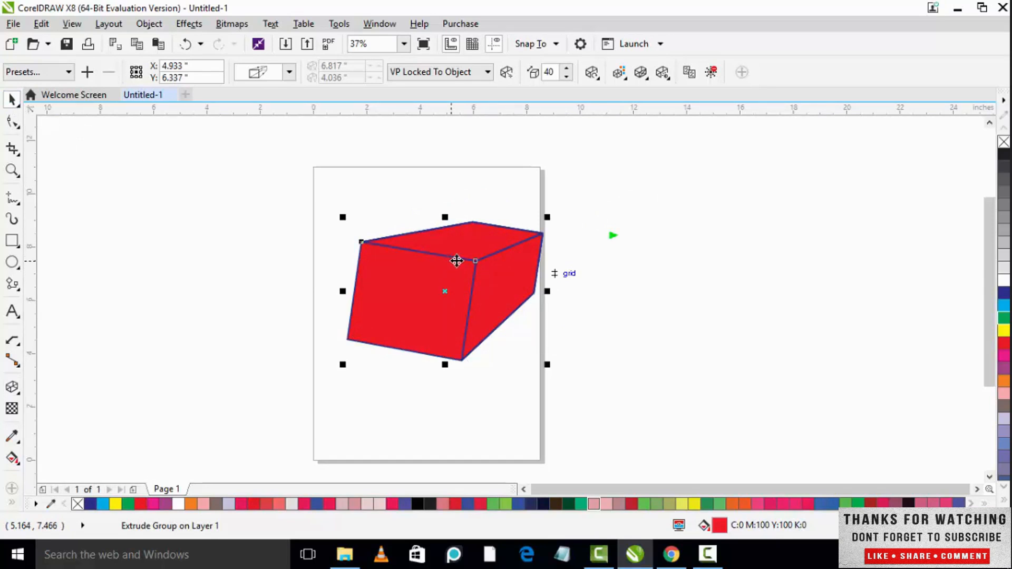
pyautogui.click(68, 71)
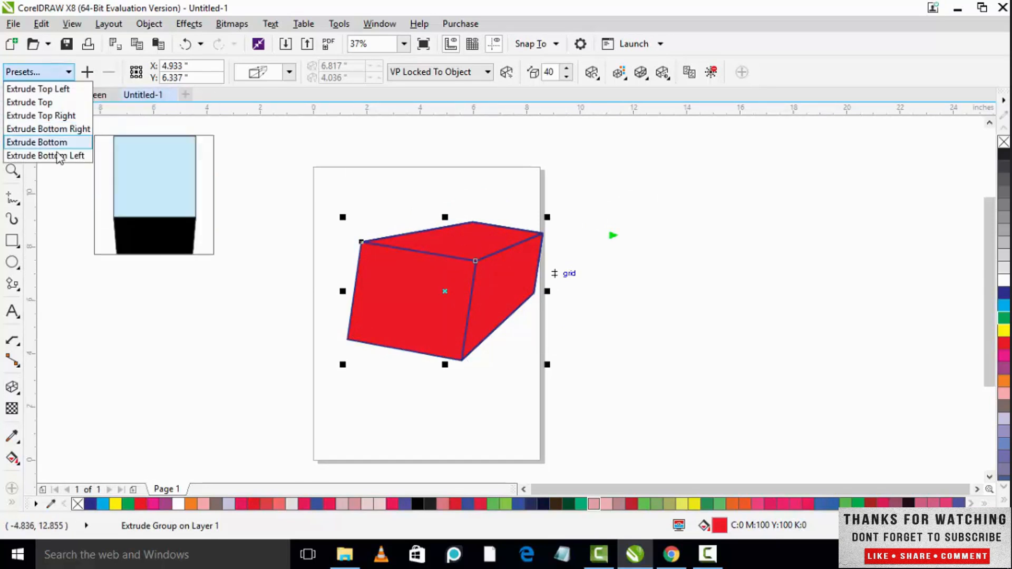
pyautogui.click(44, 90)
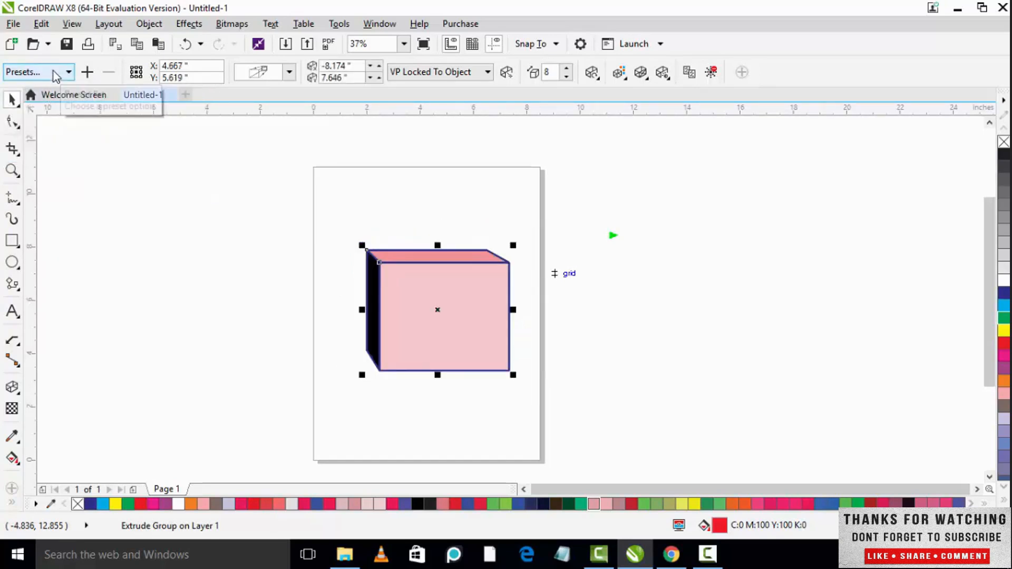
pyautogui.click(55, 72)
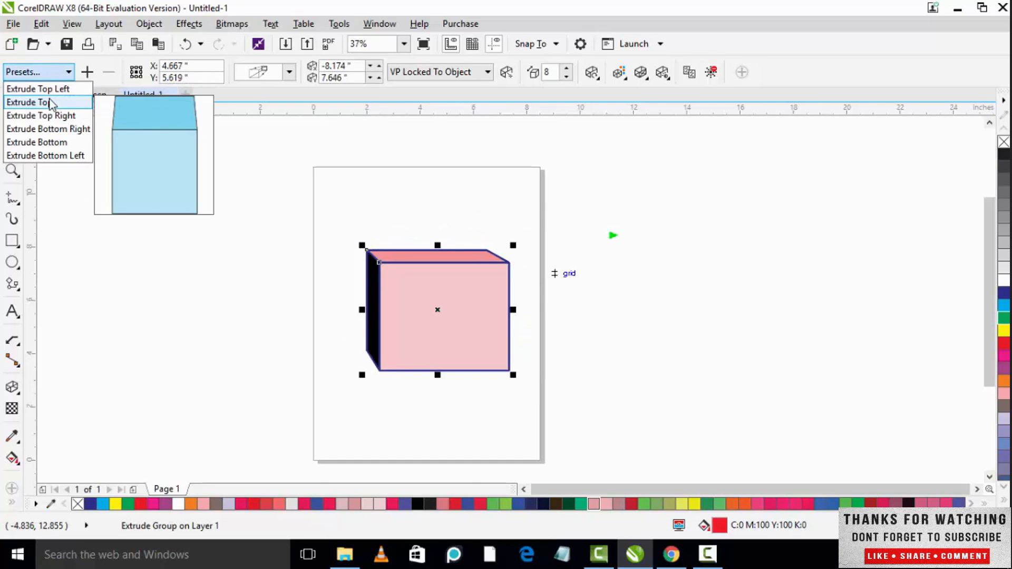
pyautogui.click(49, 102)
pyautogui.click(45, 73)
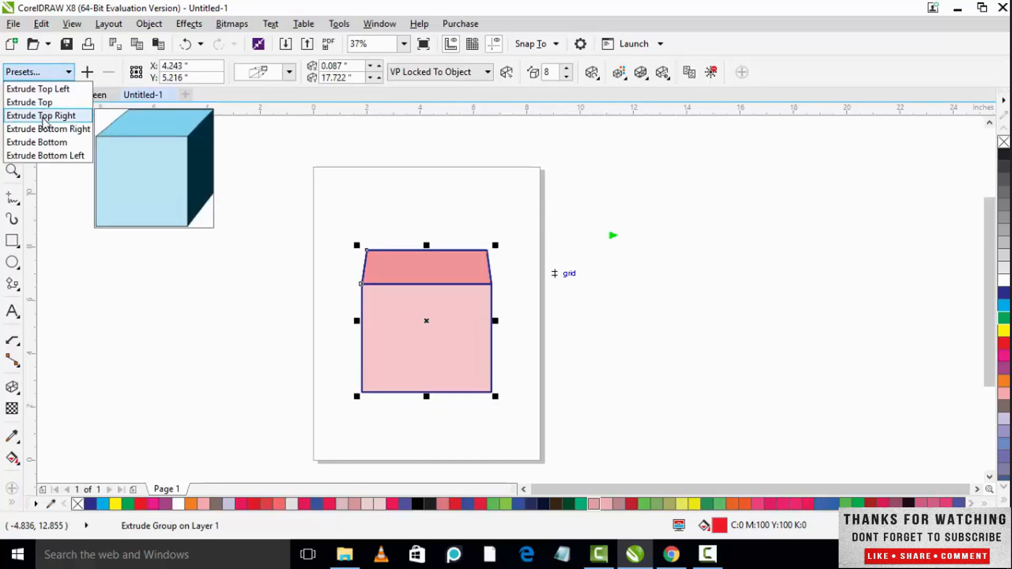
pyautogui.click(43, 116)
# Try the Extrude Bottom Right preset, and apply the Extrude Bottom Left preset to the box.
pyautogui.click(42, 72)
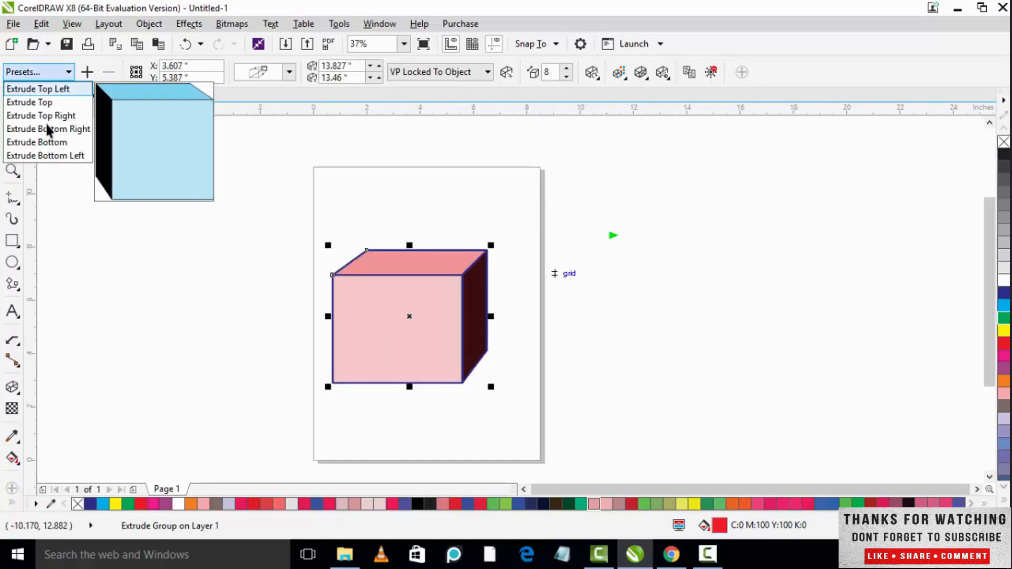
pyautogui.click(46, 128)
pyautogui.click(40, 72)
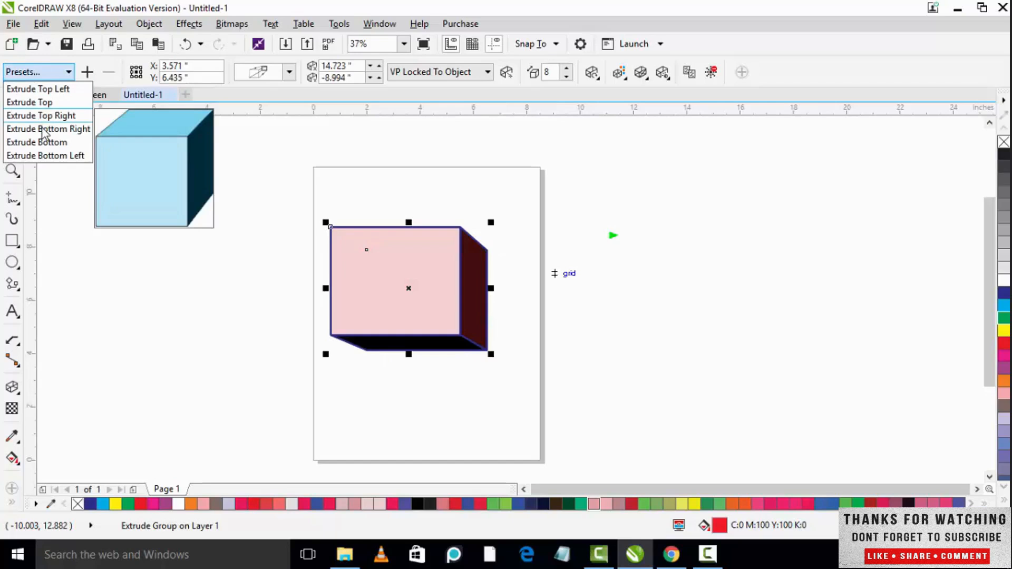
pyautogui.click(44, 155)
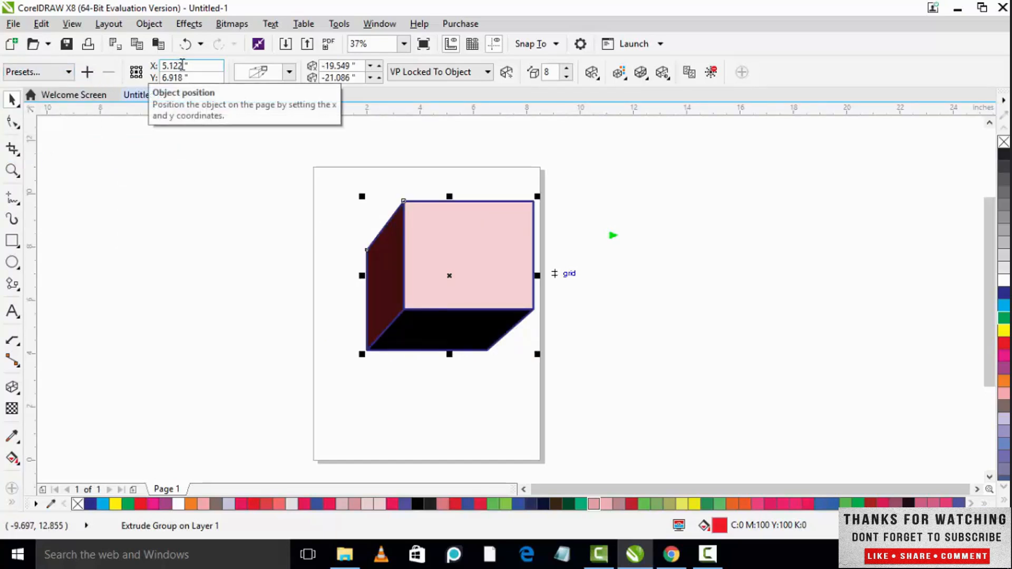
# Try the extrusion type that shrinks toward the front and the one that grows toward the back.
pyautogui.click(289, 73)
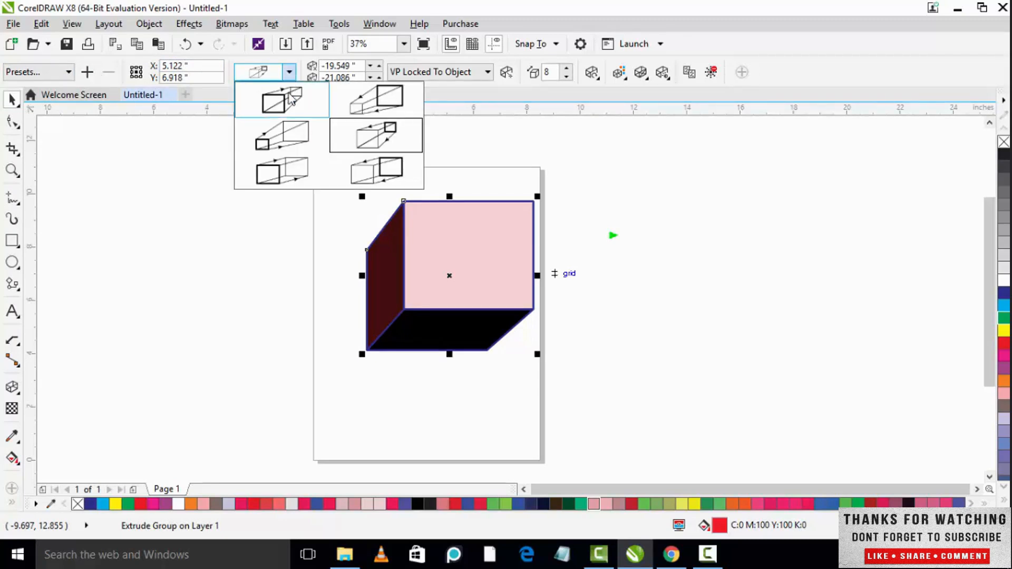
pyautogui.click(367, 98)
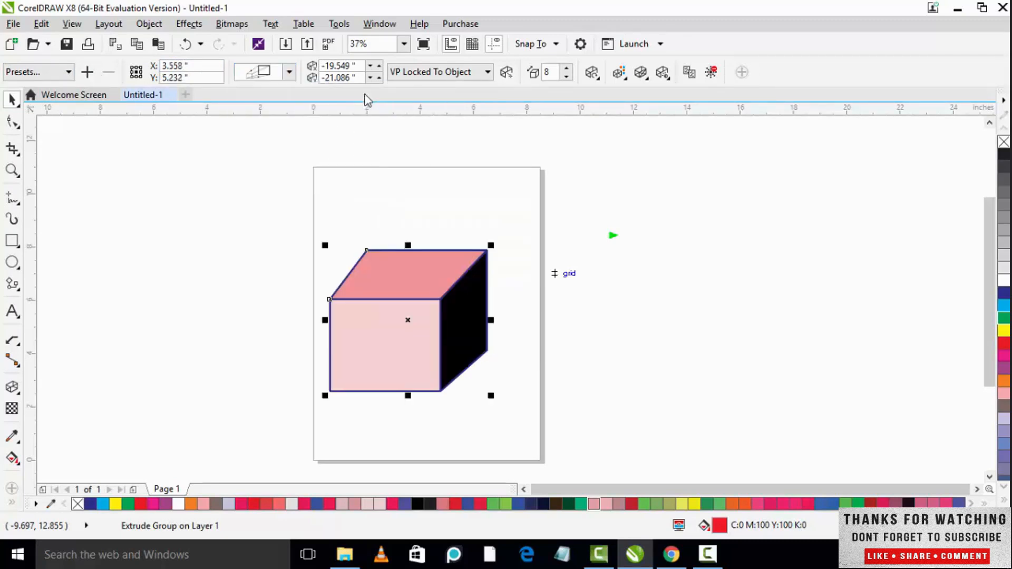
pyautogui.click(289, 72)
pyautogui.click(289, 143)
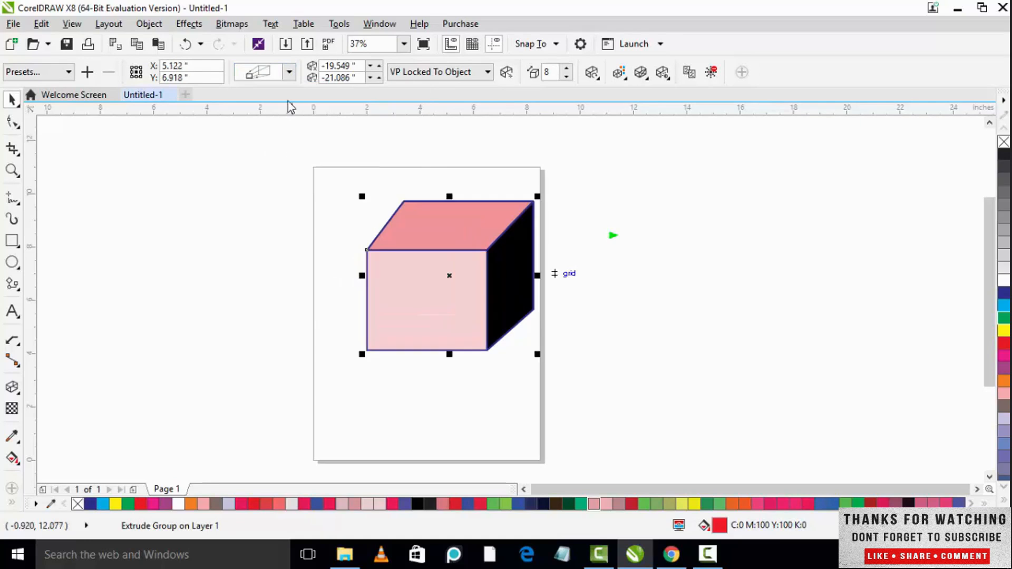
# Try the two parallel extrusion types, first extending behind the rectangle and then in front of it.
pyautogui.click(290, 73)
pyautogui.click(285, 168)
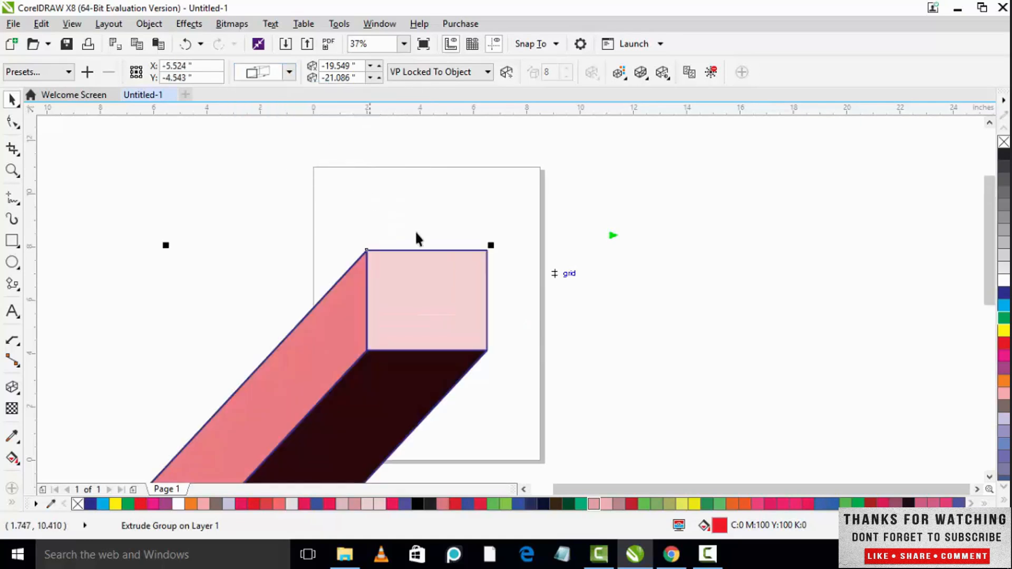
pyautogui.scroll(-2, 415, 230)
pyautogui.click(289, 72)
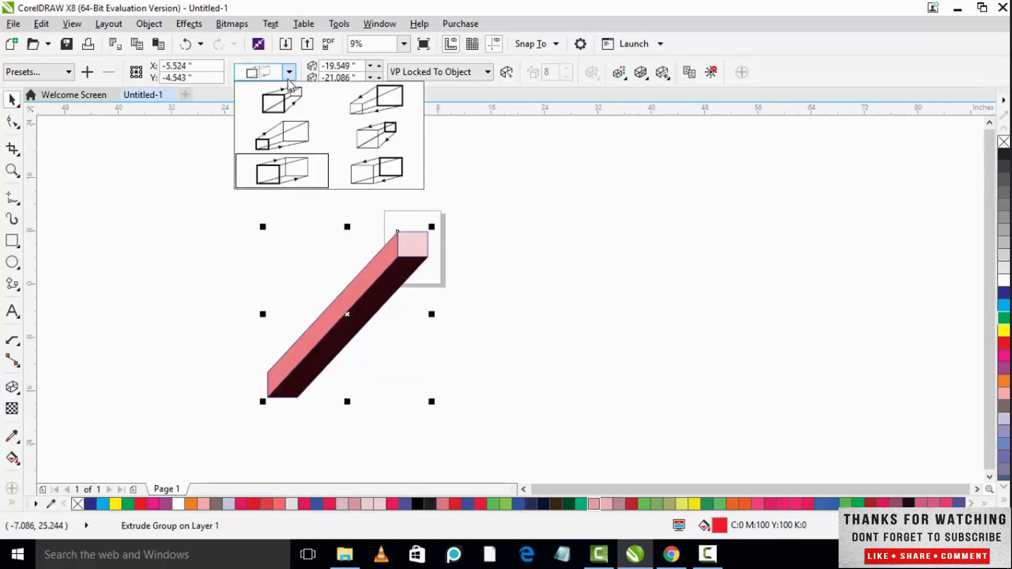
pyautogui.click(380, 169)
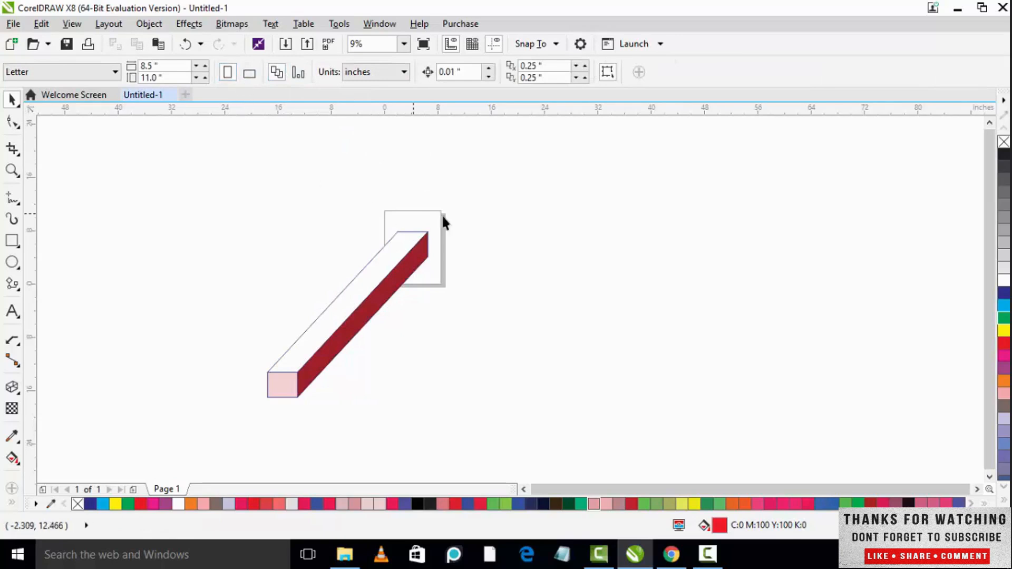
# Reselect the extruded box and set its extrusion type to the one that shrinks toward the back.
pyautogui.click(399, 270)
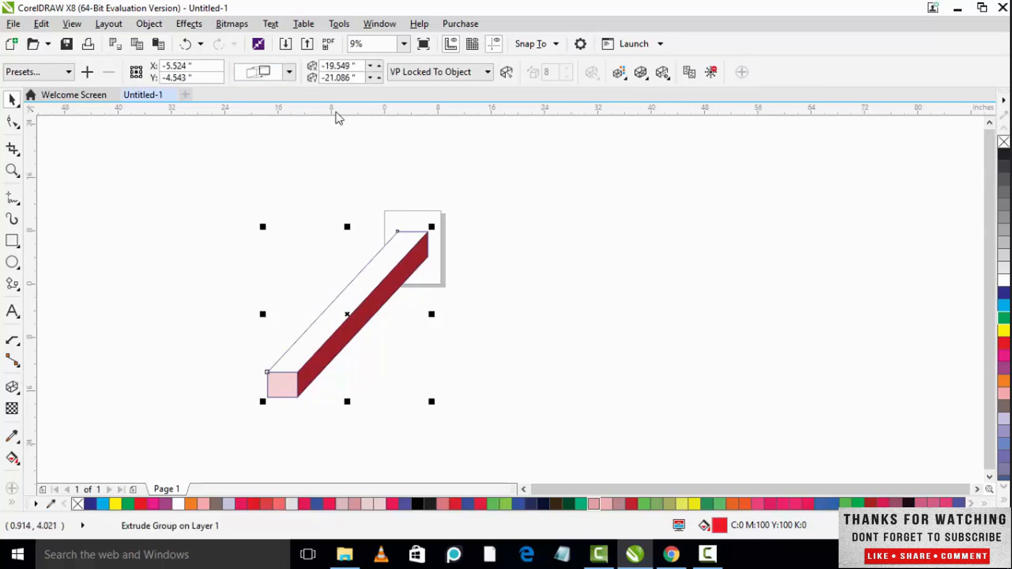
pyautogui.click(289, 72)
pyautogui.click(279, 108)
pyautogui.scroll(4, 422, 227)
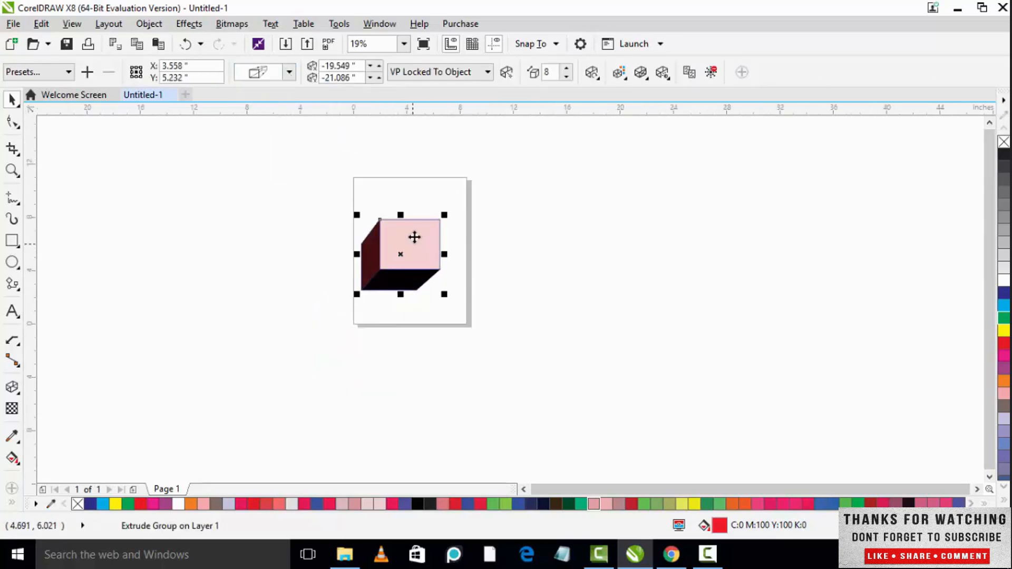
# Set the vanishing point coordinates to -19.579 and -21.076 inches and the extrusion depth to 13.
pyautogui.click(380, 67)
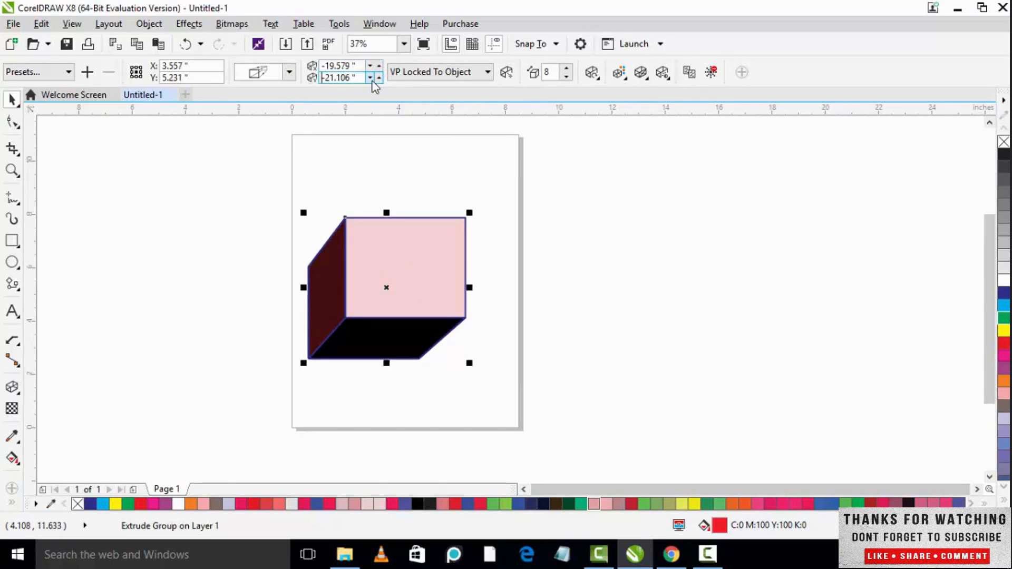
pyautogui.click(378, 78)
pyautogui.click(567, 68)
pyautogui.click(566, 68)
pyautogui.click(566, 76)
pyautogui.click(567, 76)
pyautogui.click(566, 76)
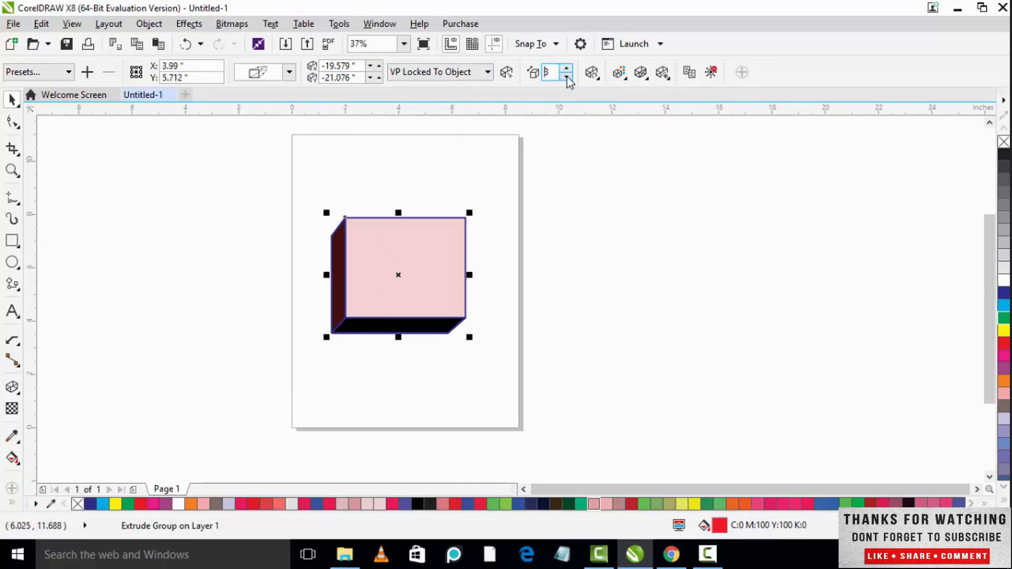
pyautogui.click(565, 67)
pyautogui.click(567, 68)
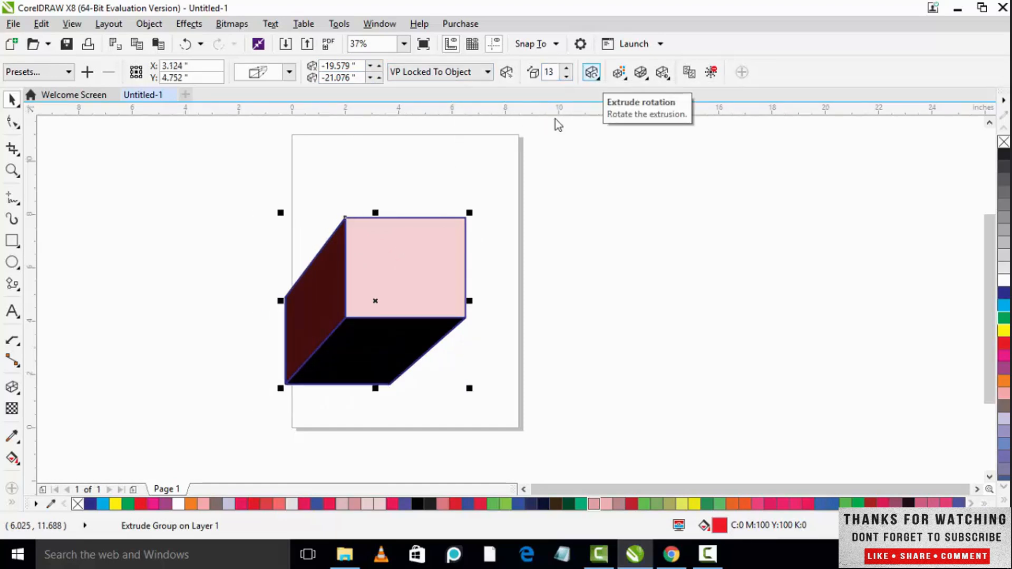
# Rotate the extrusion in 3D with the Extrude rotation preview so the box tilts on the page.
pyautogui.click(591, 73)
pyautogui.moveTo(641, 122); pyautogui.dragTo(630, 161)
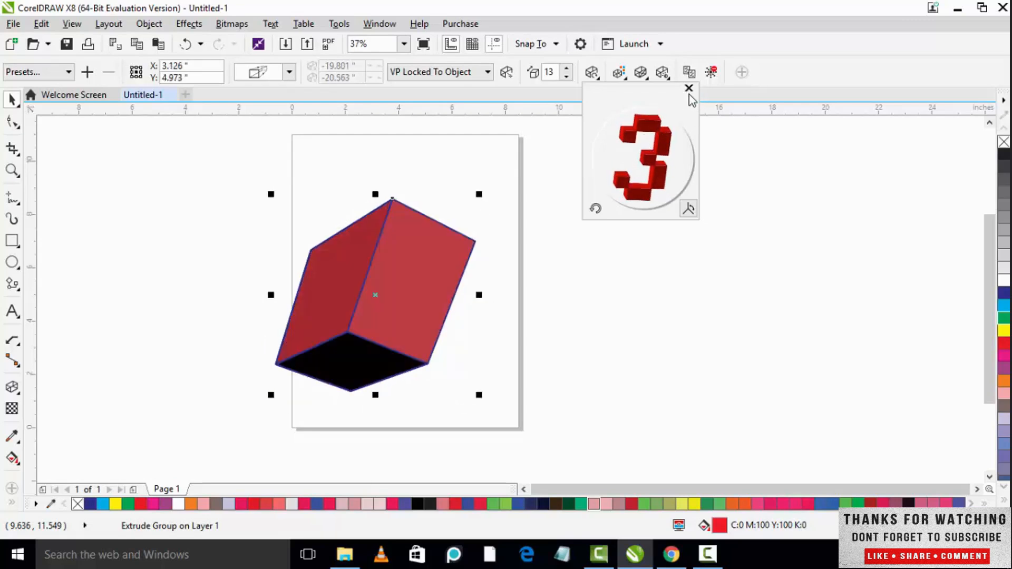
pyautogui.click(688, 88)
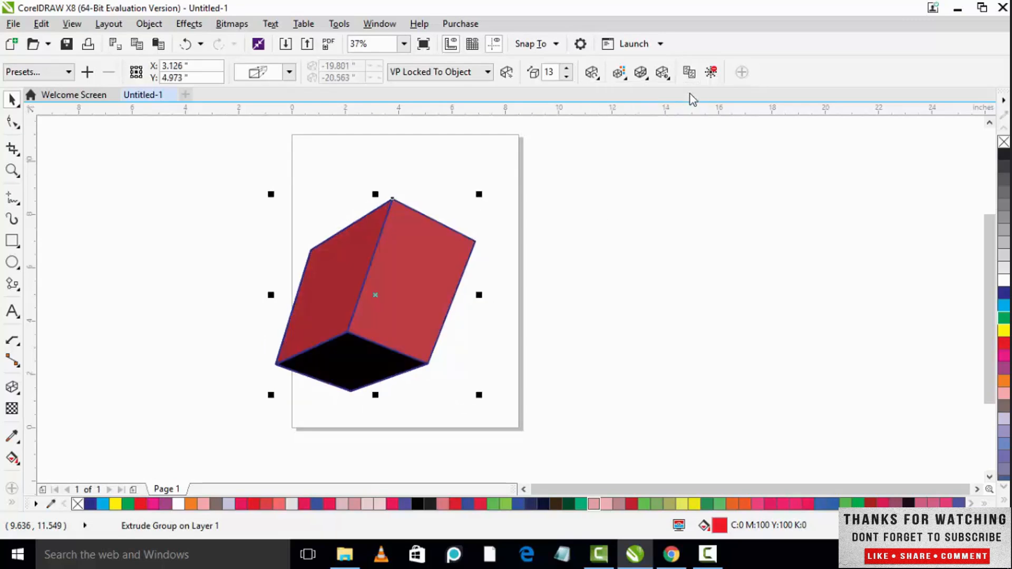
# Fill the extruded sides with a single solid color, green C 63, M 0, Y 100, K 0.
pyautogui.click(620, 78)
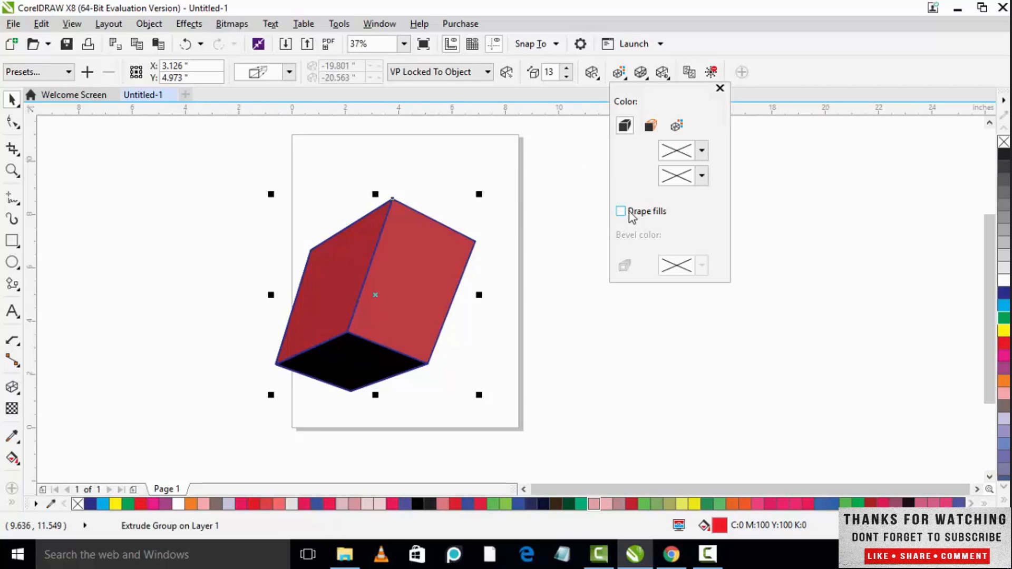
pyautogui.click(650, 126)
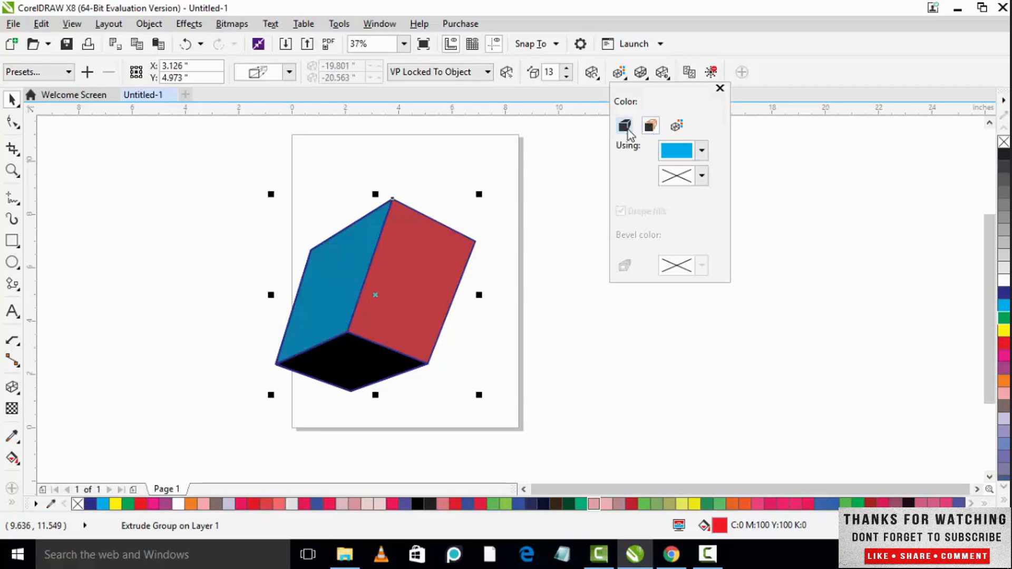
pyautogui.click(625, 126)
pyautogui.click(650, 125)
pyautogui.click(702, 151)
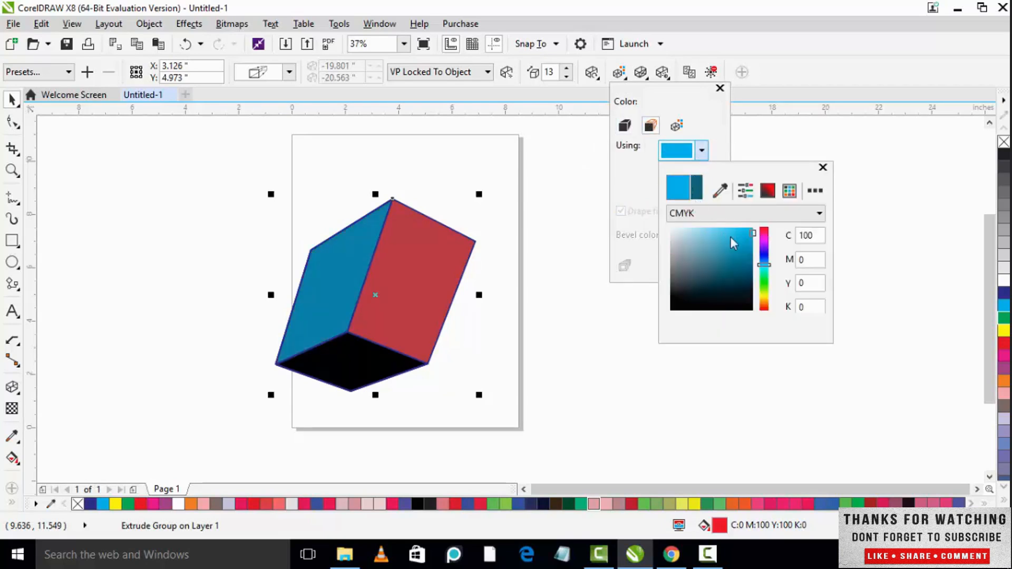
pyautogui.moveTo(771, 267); pyautogui.dragTo(765, 286)
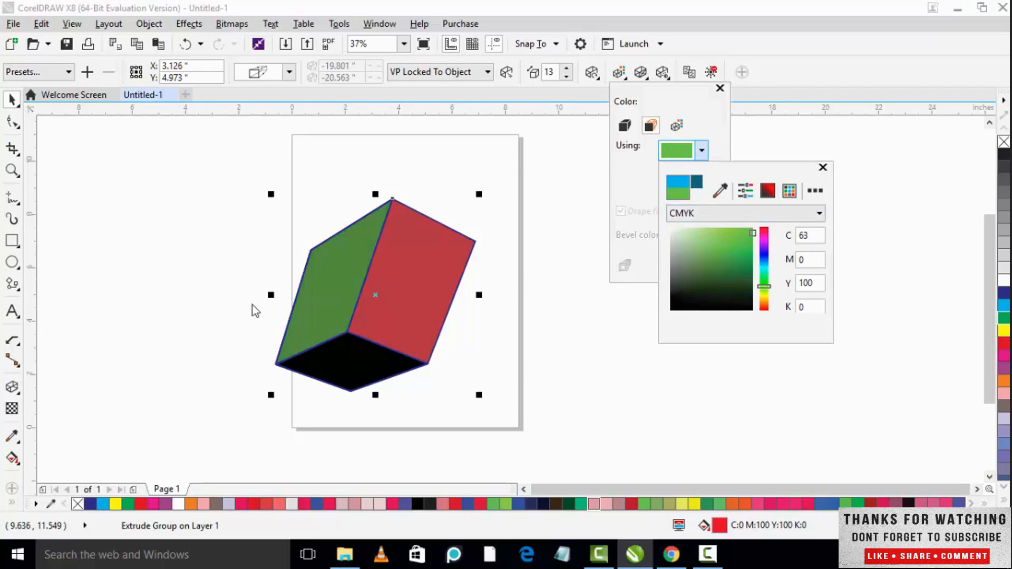
# Switch the extruded sides to color shading and set the starting color to green C 65, M 0, Y 100, K 0.
pyautogui.click(671, 132)
pyautogui.click(677, 127)
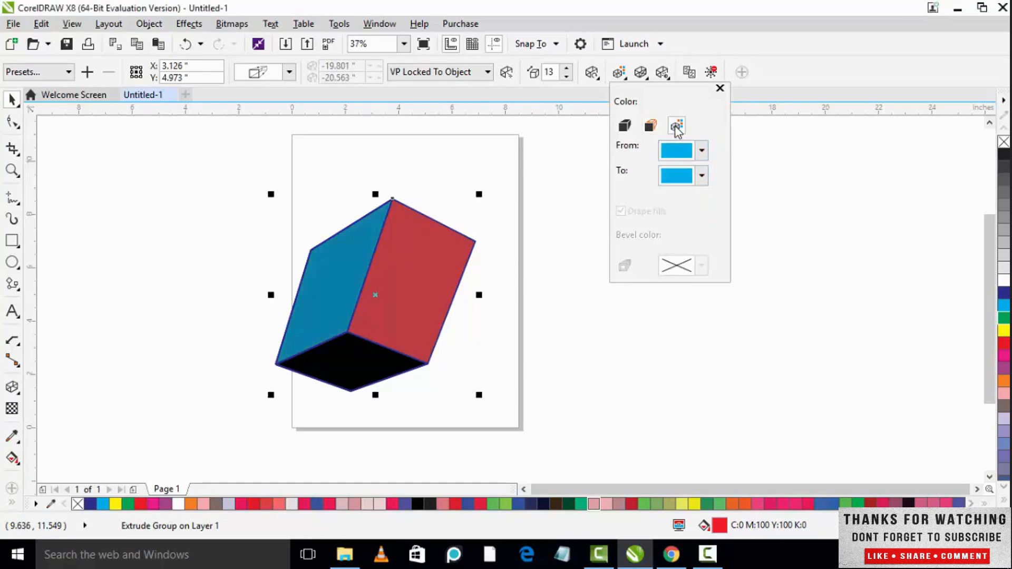
pyautogui.click(690, 154)
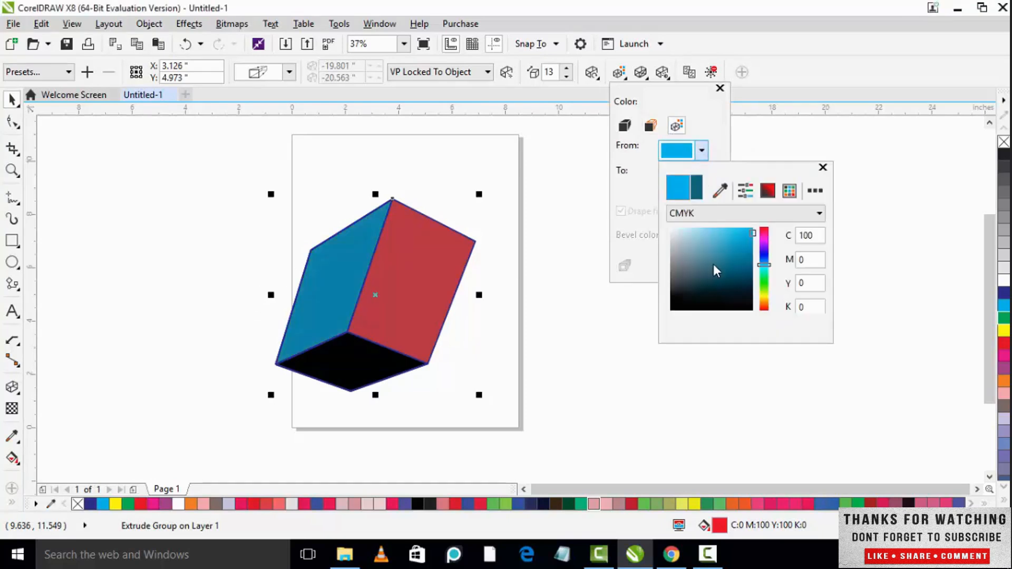
pyautogui.click(766, 286)
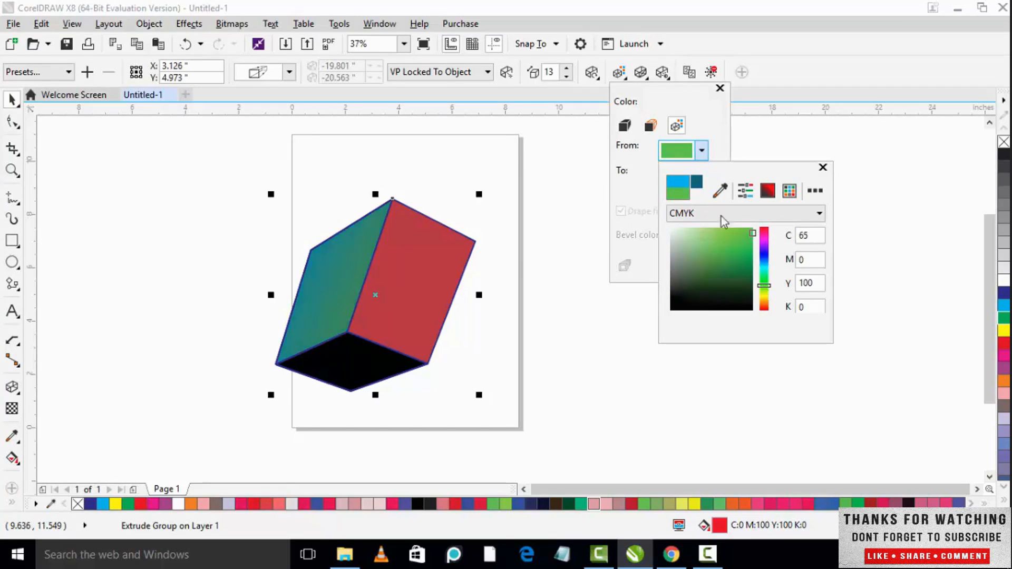
pyautogui.click(821, 167)
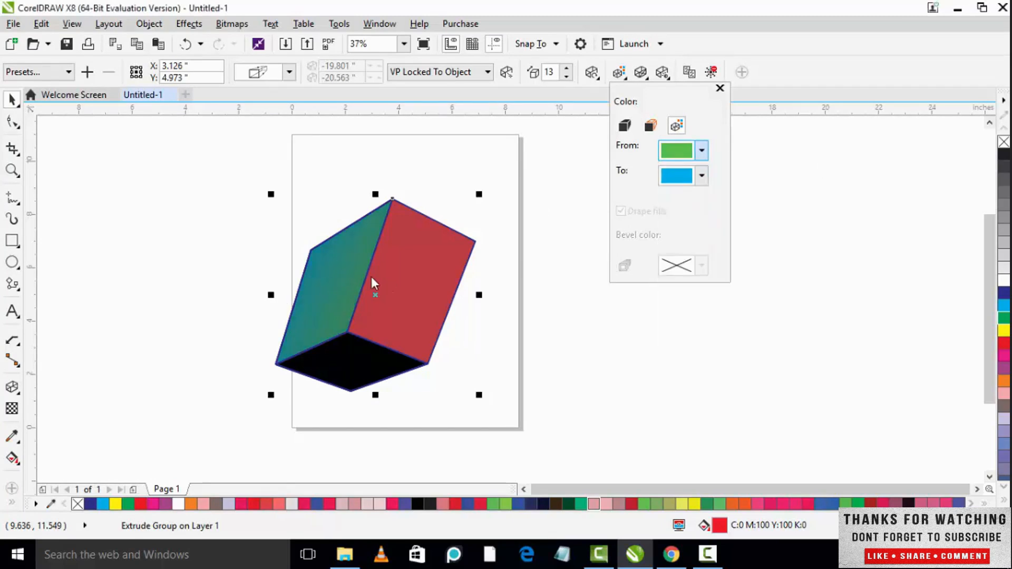
pyautogui.click(720, 88)
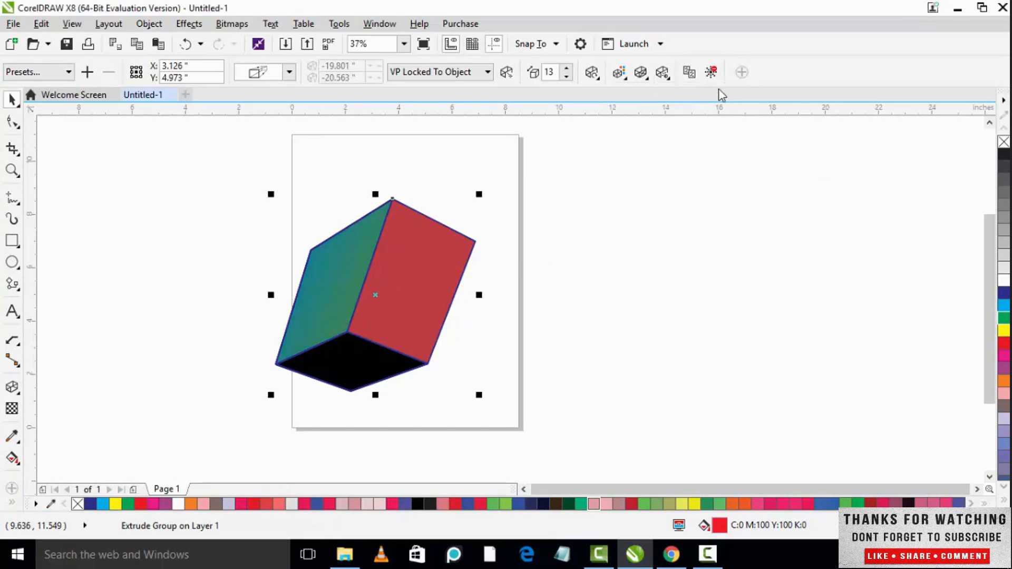
# Bevel the extruded box about 0.56 inches deep at 48 degrees, and preview the bevel alone before showing the whole extrusion again.
pyautogui.click(640, 78)
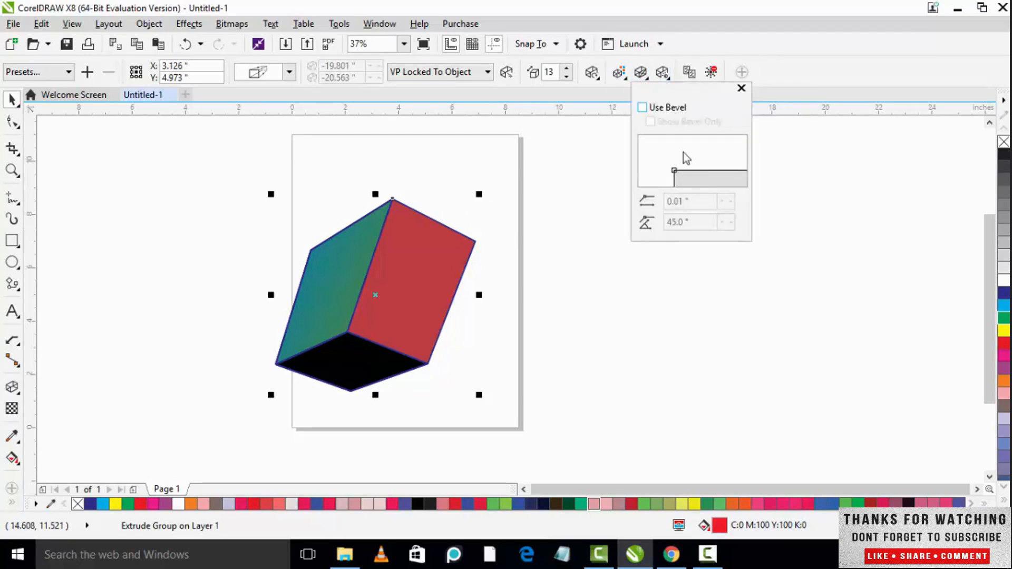
pyautogui.click(642, 108)
pyautogui.moveTo(674, 170); pyautogui.dragTo(696, 152)
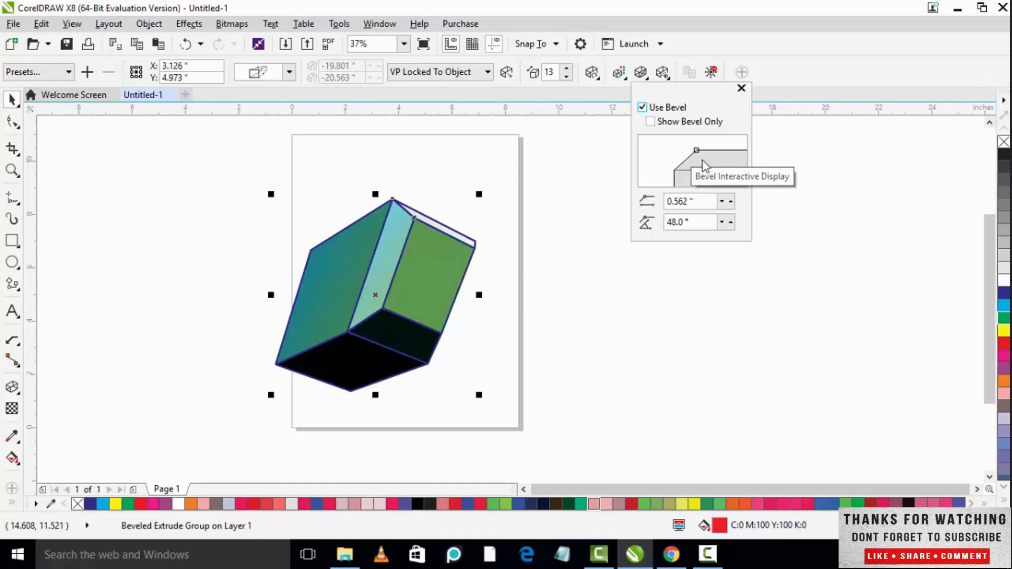
pyautogui.click(652, 123)
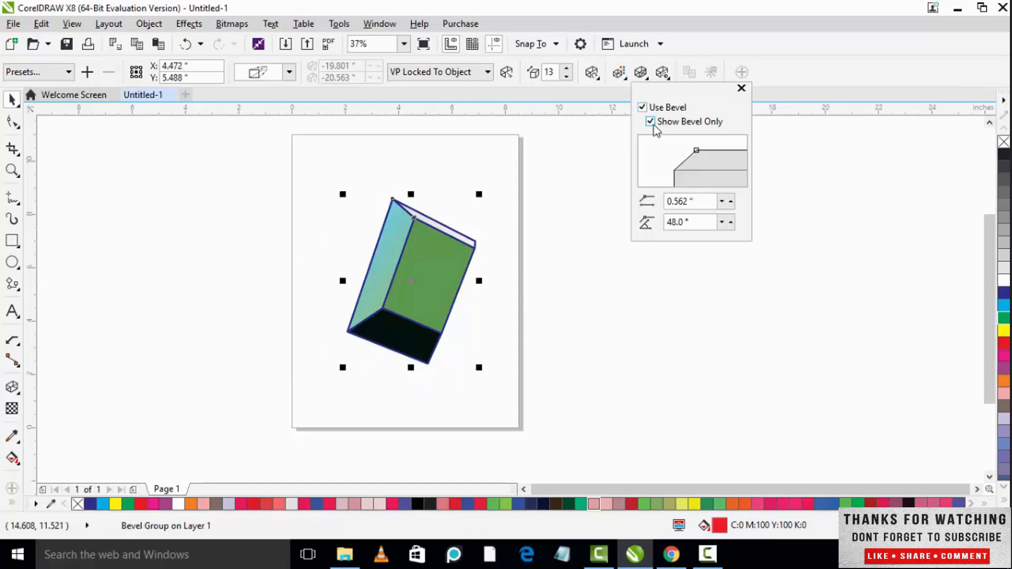
pyautogui.click(651, 123)
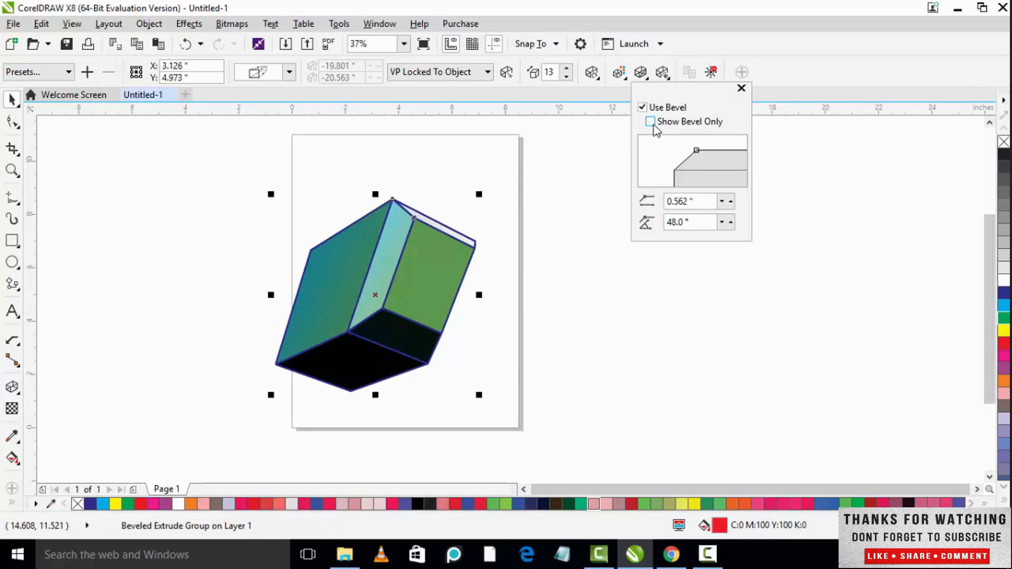
pyautogui.click(741, 89)
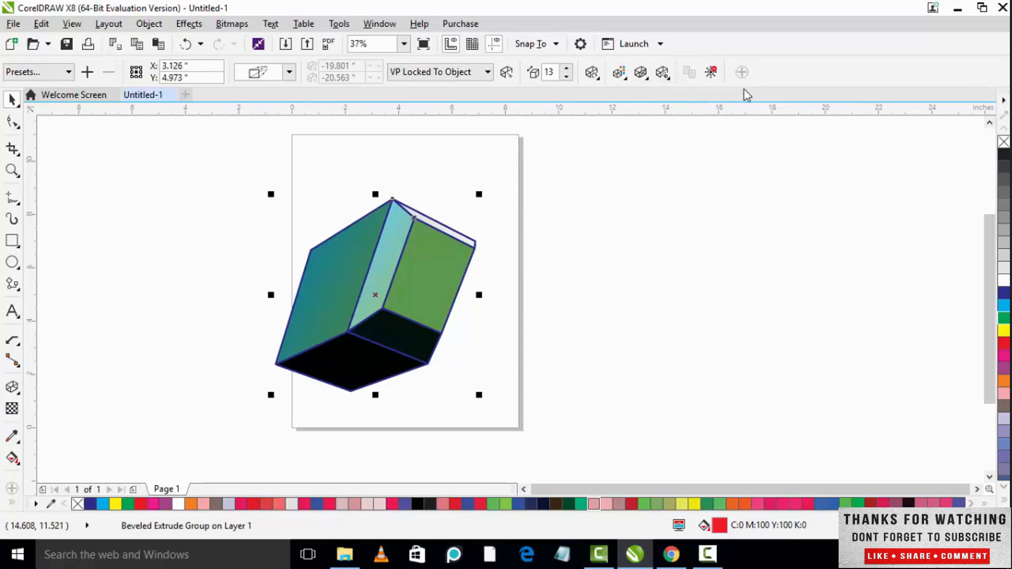
# Try the three extrusion lights on the beveled box and leave only light 1 on at intensity 100.
pyautogui.click(663, 73)
pyautogui.click(668, 111)
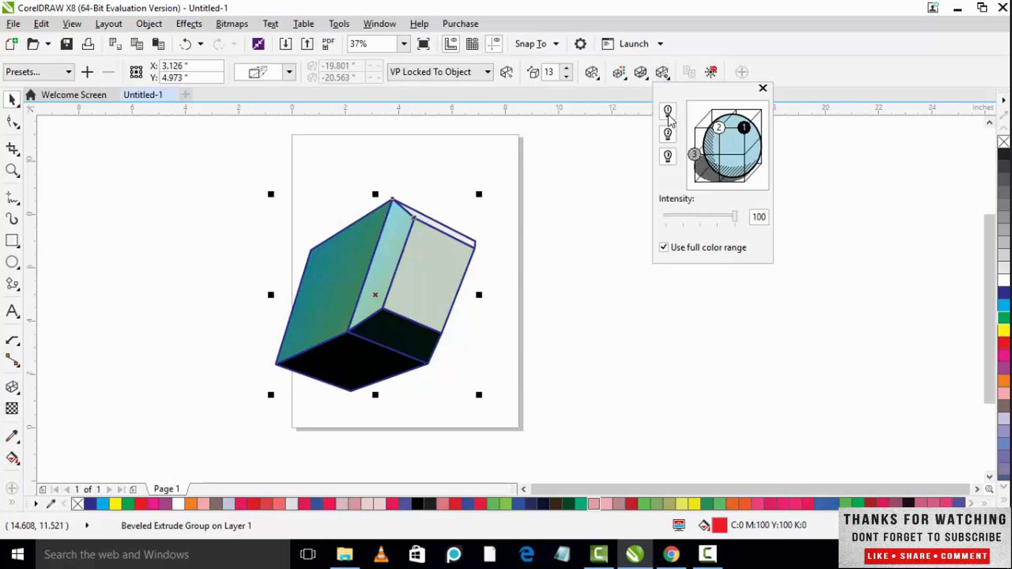
pyautogui.click(668, 135)
pyautogui.click(668, 155)
pyautogui.click(668, 117)
pyautogui.click(668, 116)
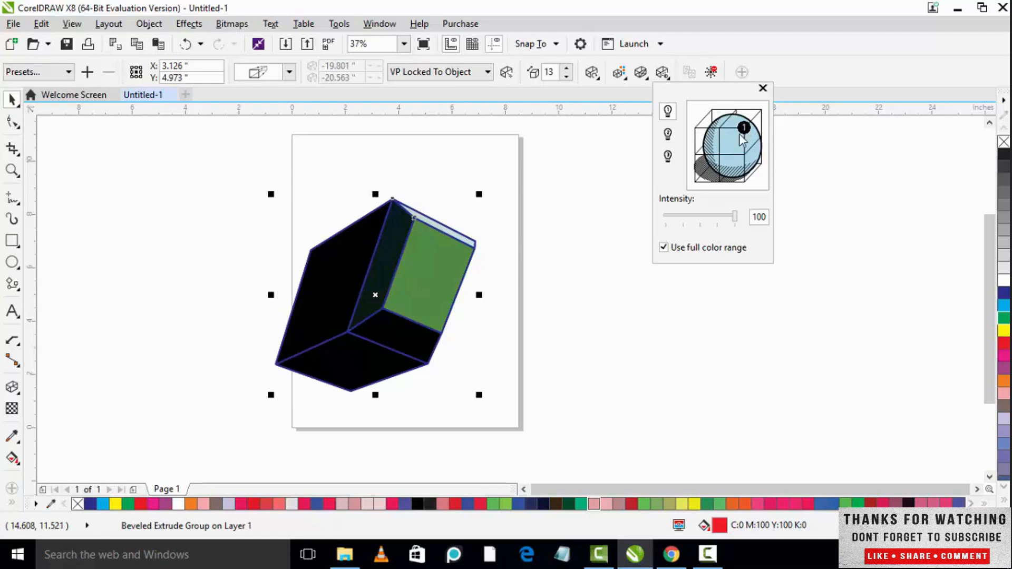
pyautogui.click(719, 150)
pyautogui.click(743, 132)
# Add lights 2 and 3 to the extrusion lighting and set the intensity of light 3 to 19.
pyautogui.click(667, 134)
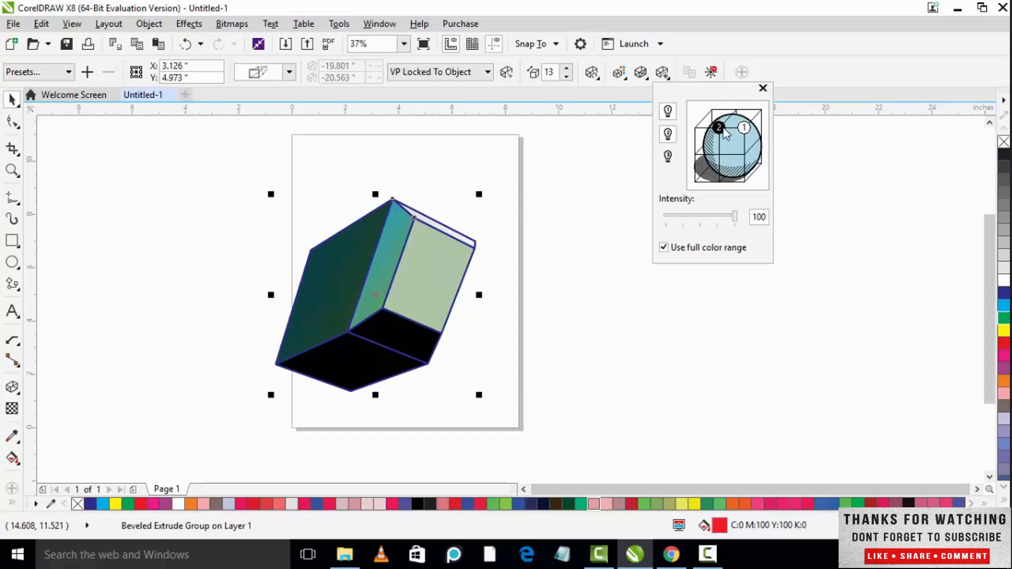
pyautogui.click(712, 152)
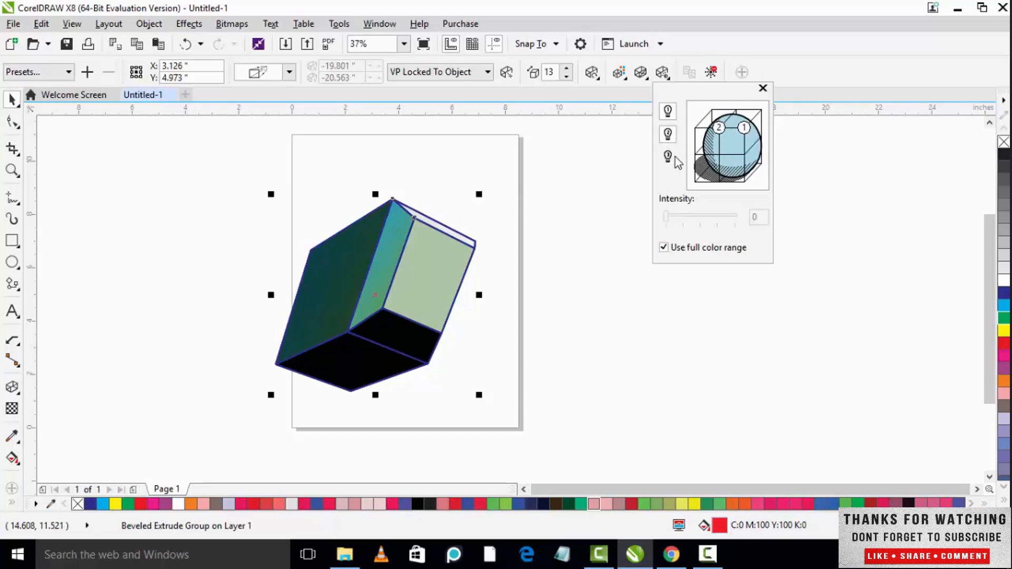
pyautogui.click(668, 156)
pyautogui.click(705, 161)
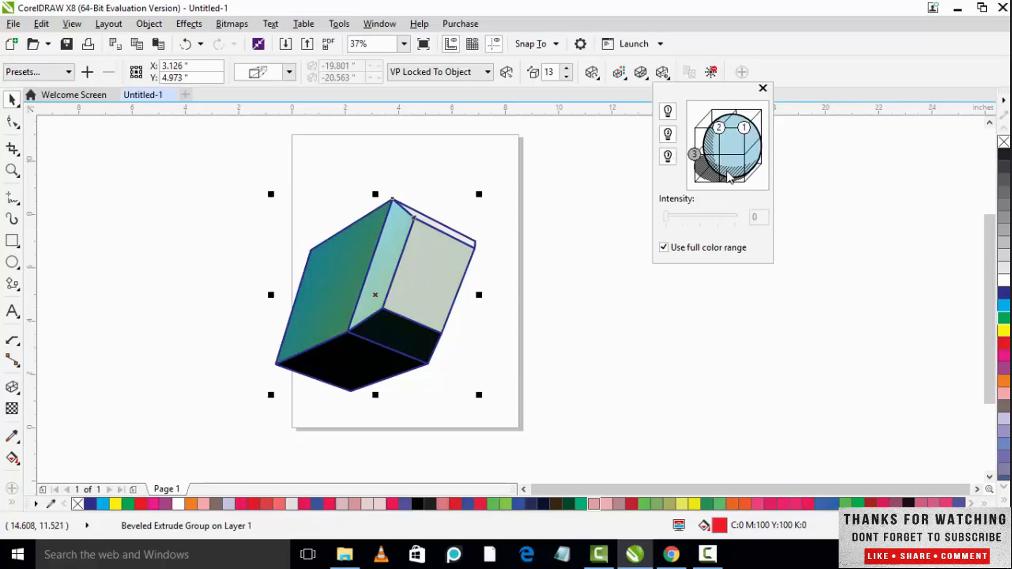
pyautogui.click(694, 154)
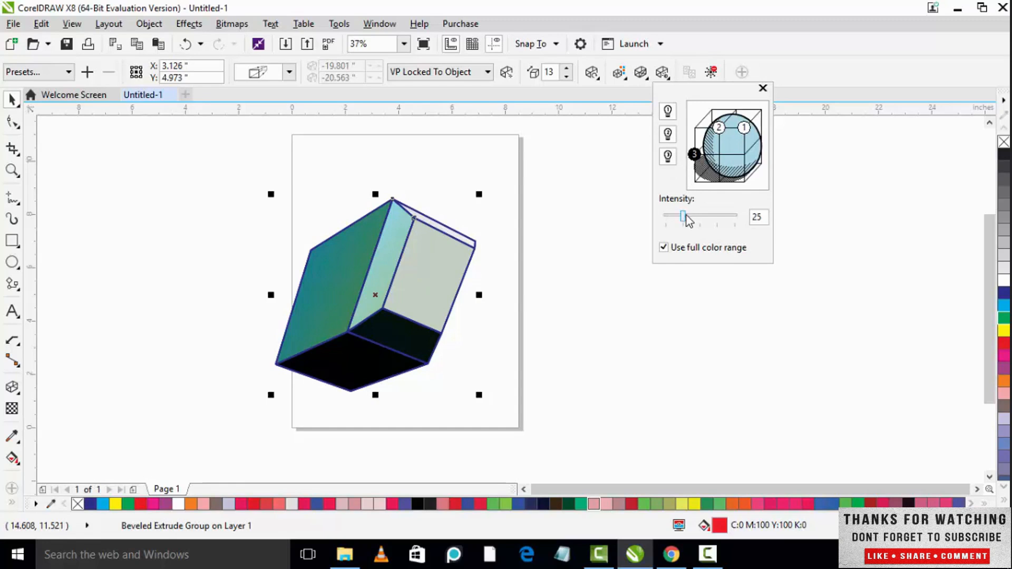
pyautogui.moveTo(687, 221)
pyautogui.mouseDown()
pyautogui.moveTo(720, 221)
pyautogui.moveTo(684, 222)
pyautogui.mouseUp()
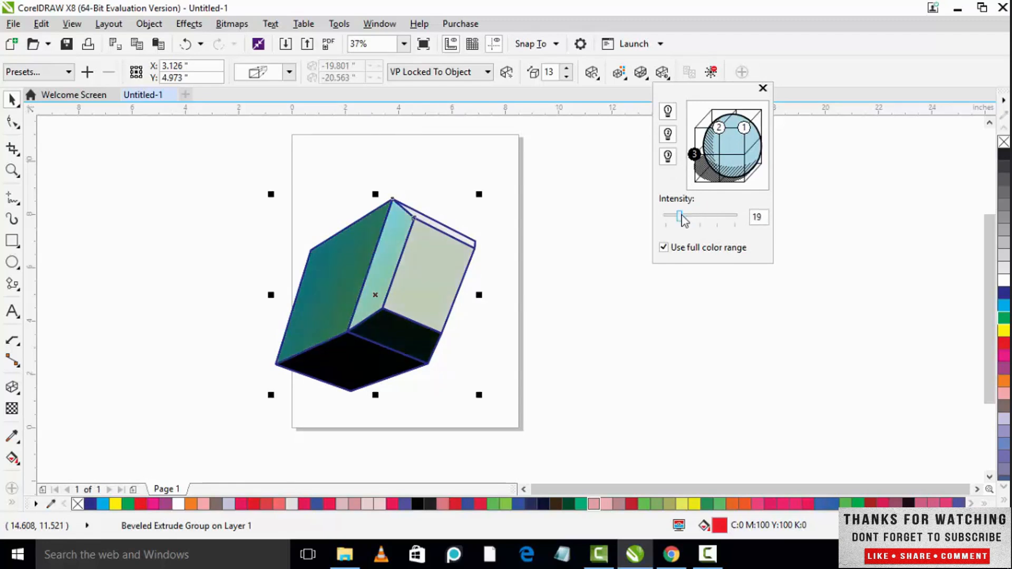
pyautogui.click(762, 88)
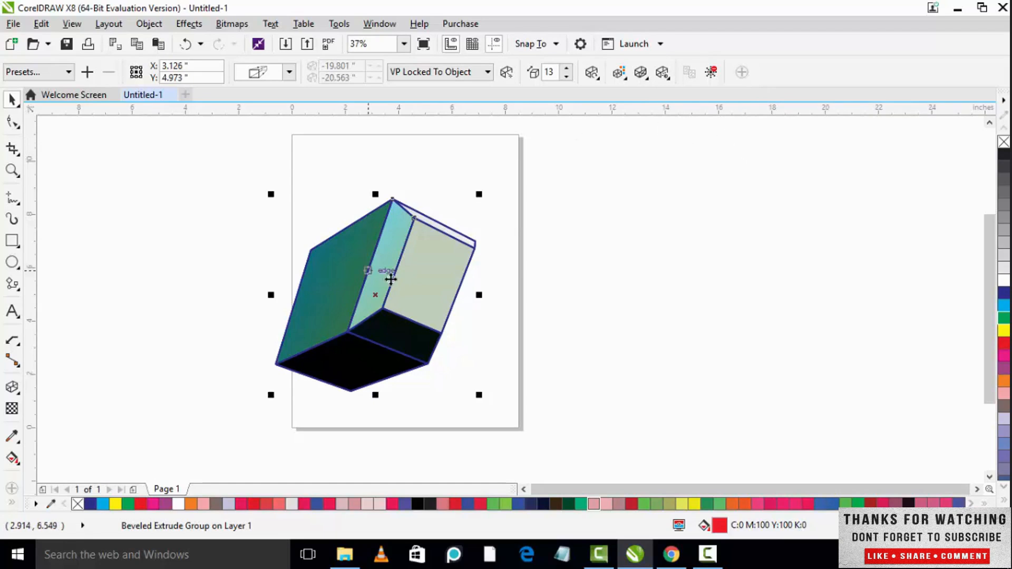
# Undo the recent edits back to the plain red extruded box with depth 40, and clear its extrusion.
pyautogui.click(711, 74)
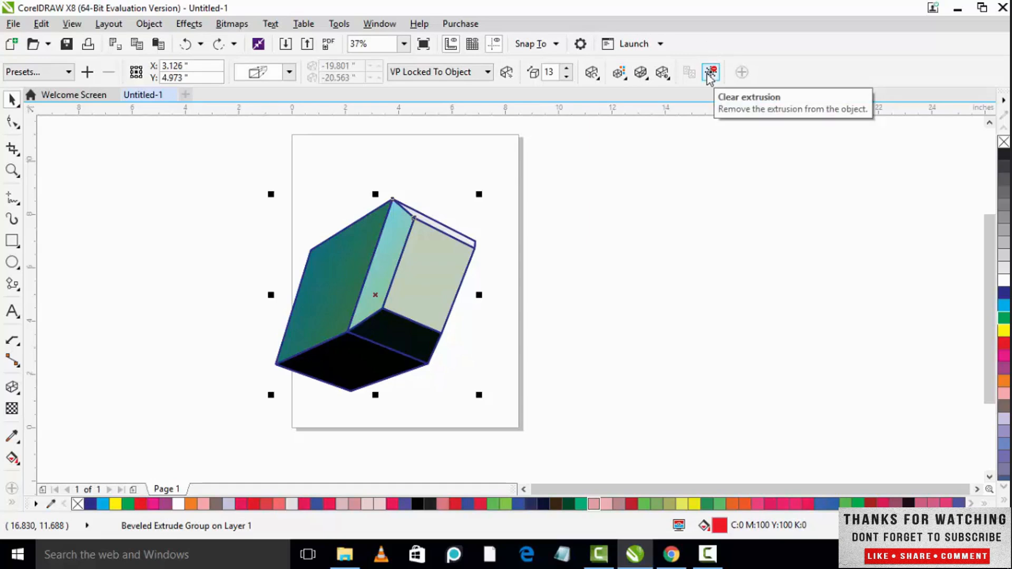
pyautogui.click(475, 210)
pyautogui.hotkey('ctrl', 'z')
pyautogui.hotkey('ctrl', 'z')
pyautogui.hotkey('ctrl', 'z')
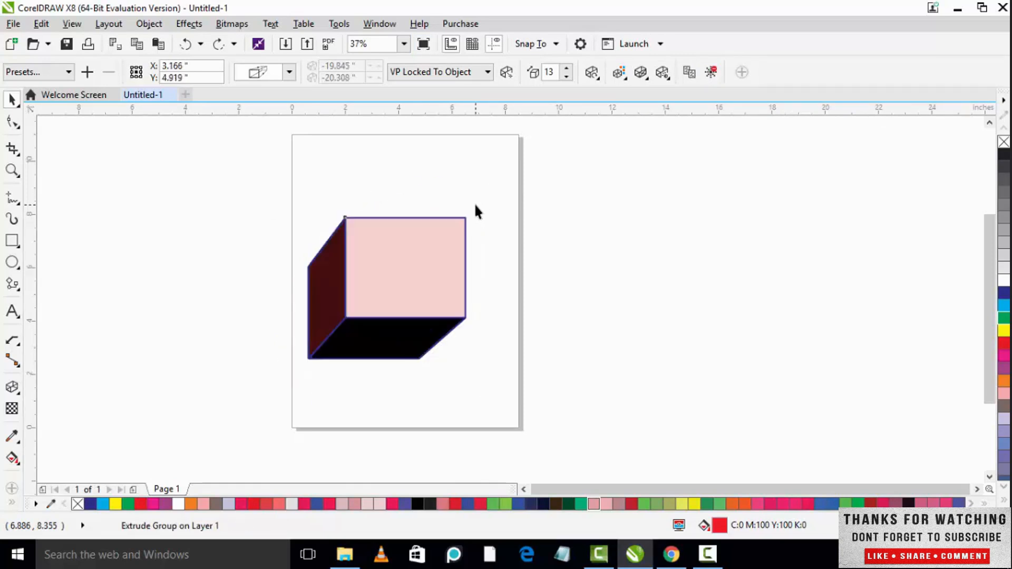
pyautogui.hotkey('ctrl', 'z')
pyautogui.hotkey('ctrl', 'z')
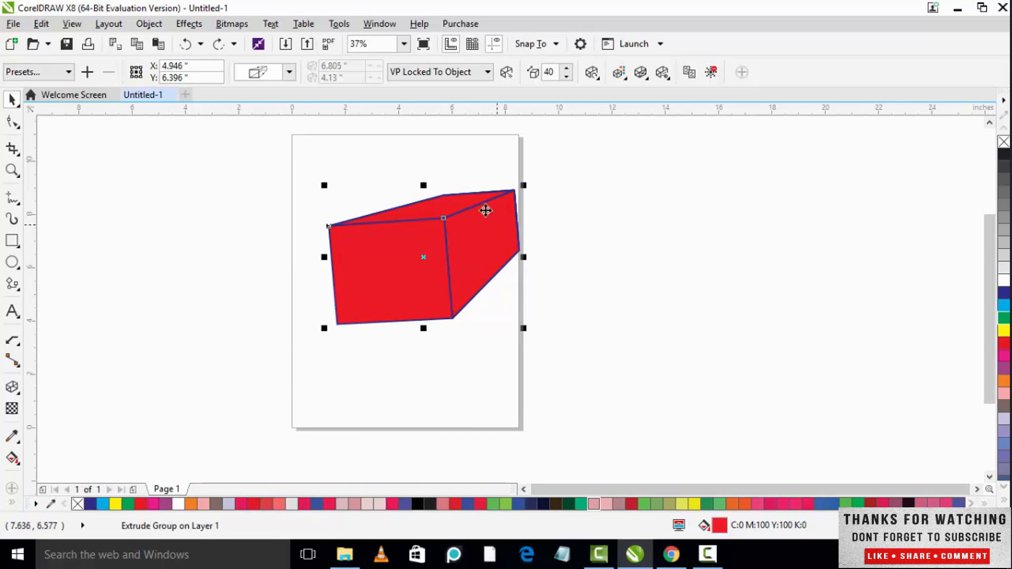
pyautogui.click(711, 72)
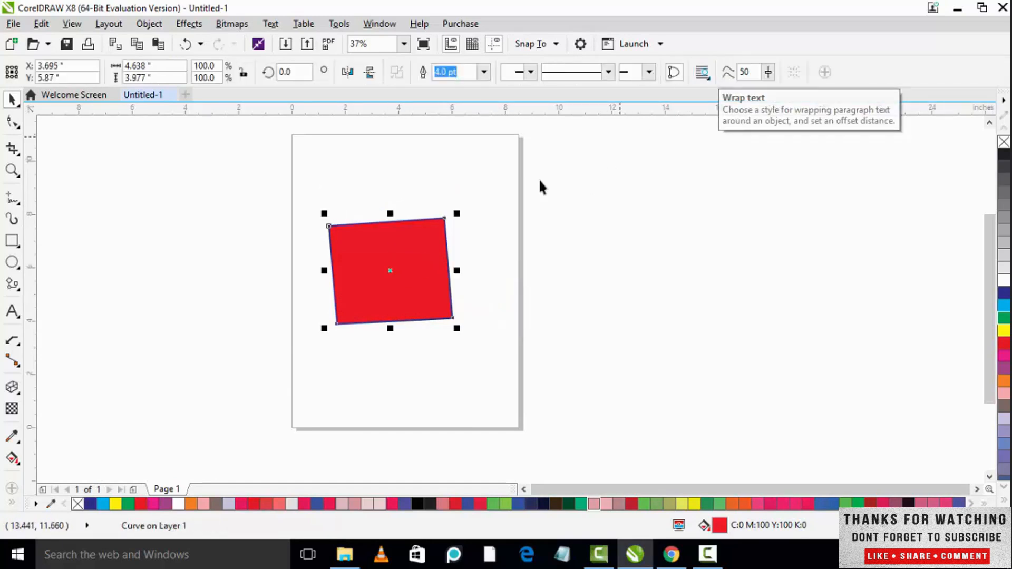